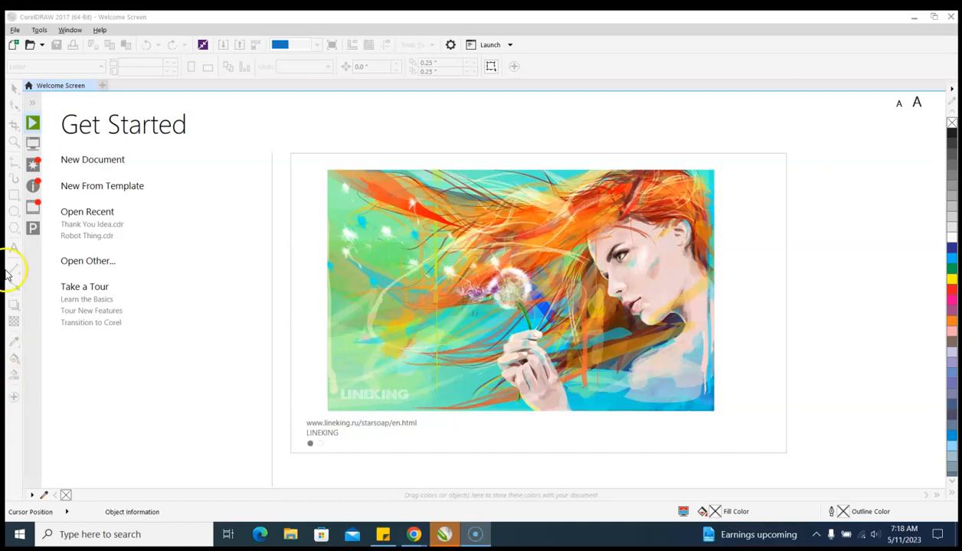
# Create a new custom document 6 inches wide and 4 inches high in RGB at 300 dpi
pyautogui.click(108, 160)
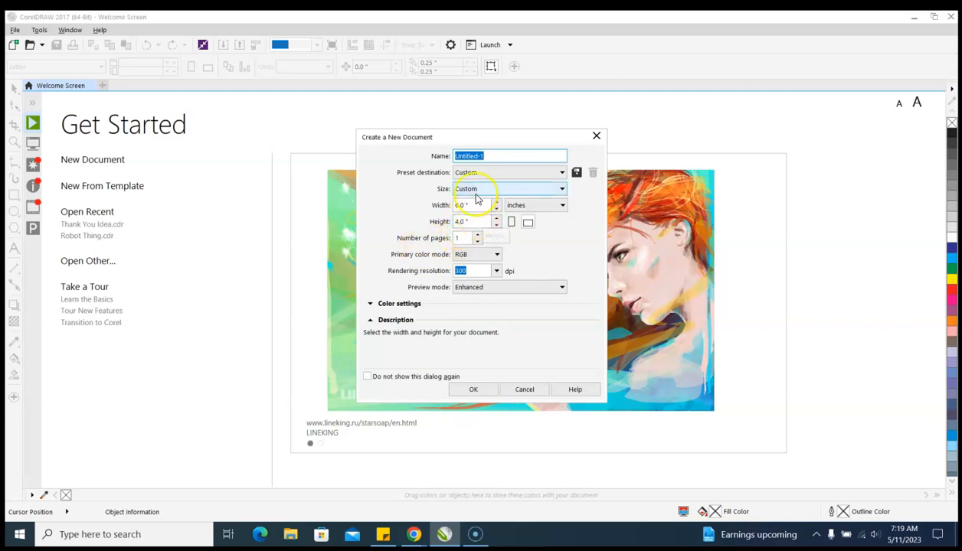
pyautogui.click(475, 389)
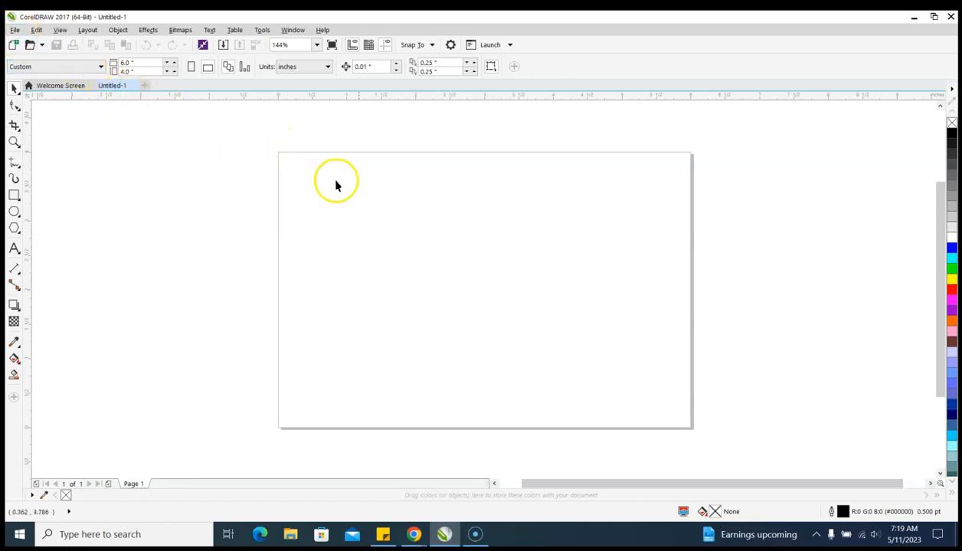
# Import the flower PNG f57cef7110373dfde9ae6bdcf57766b4 from Downloads and place it on the page at its original size
pyautogui.click(15, 30)
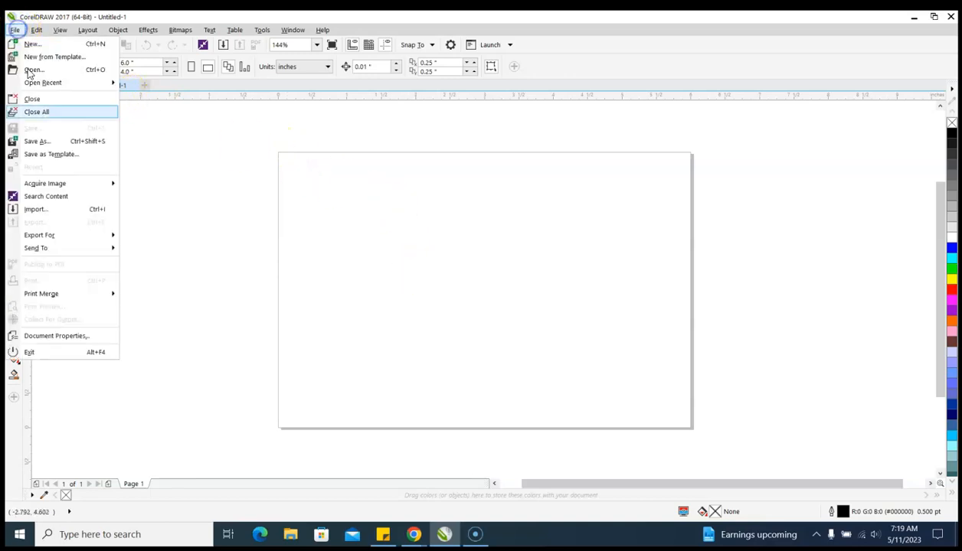
pyautogui.click(38, 210)
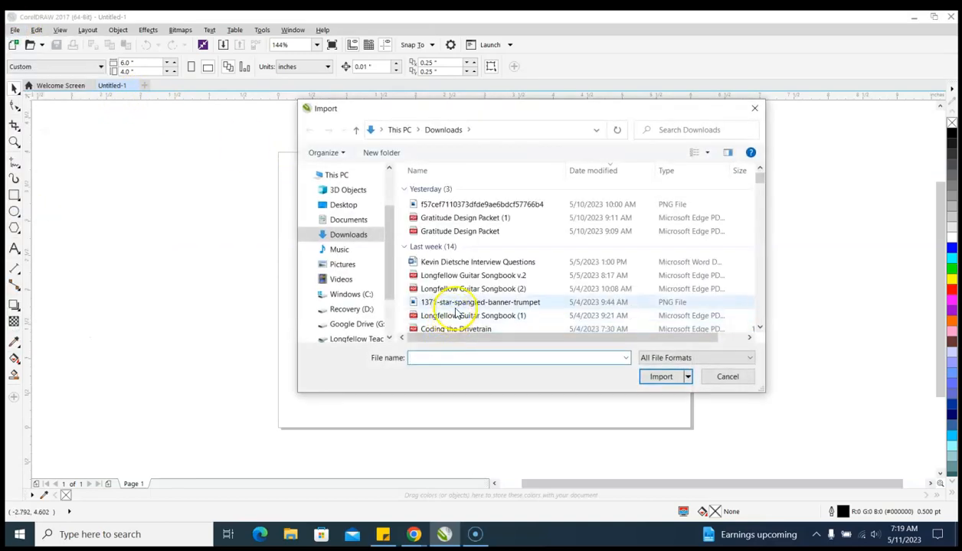
pyautogui.doubleClick(553, 208)
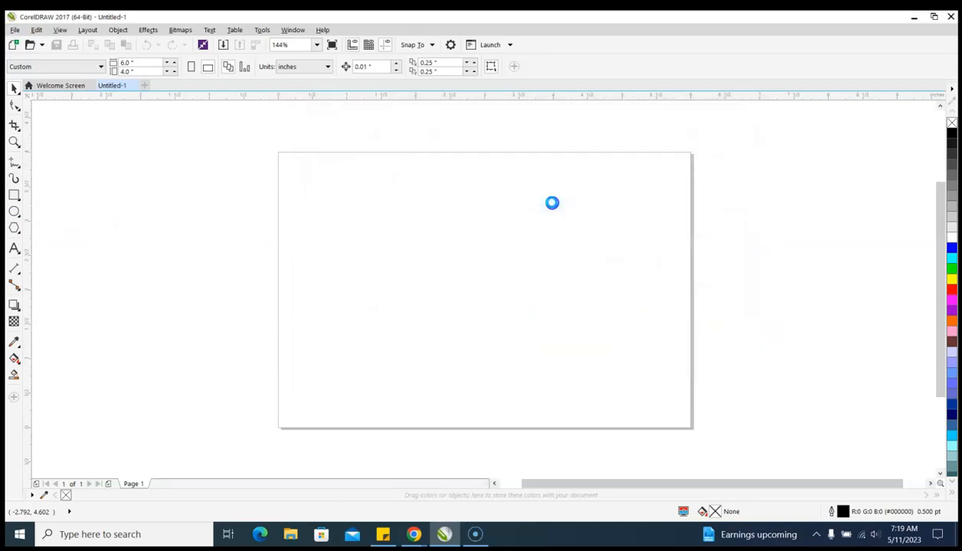
pyautogui.click(368, 167)
pyautogui.scroll(-3, 538, 242)
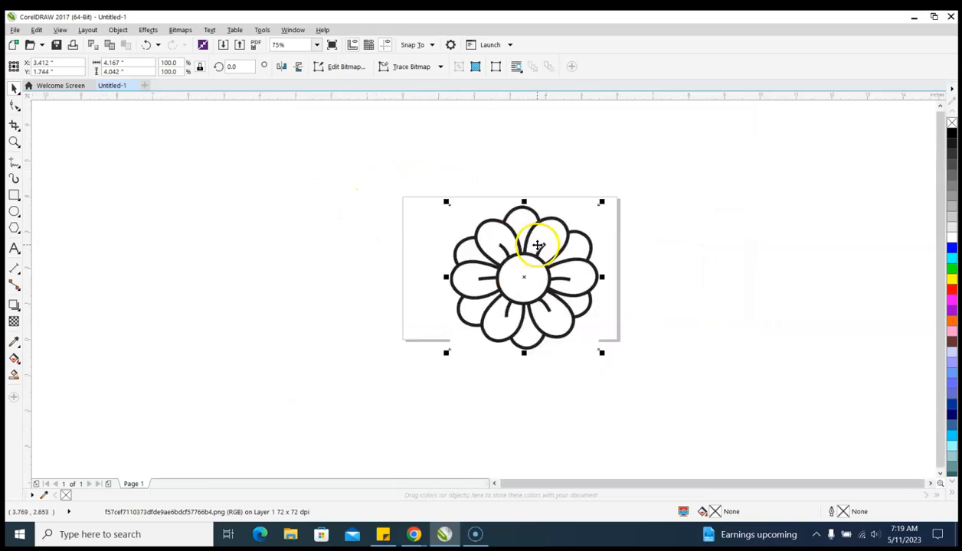
# Scale the flower image down to about 3.95 by 3.83 inches and fit it within the page
pyautogui.moveTo(601, 353)
pyautogui.mouseDown()
pyautogui.moveTo(580, 348)
pyautogui.moveTo(587, 354)
pyautogui.mouseUp()
pyautogui.moveTo(444, 197); pyautogui.dragTo(431, 191)
pyautogui.scroll(2, 524, 299)
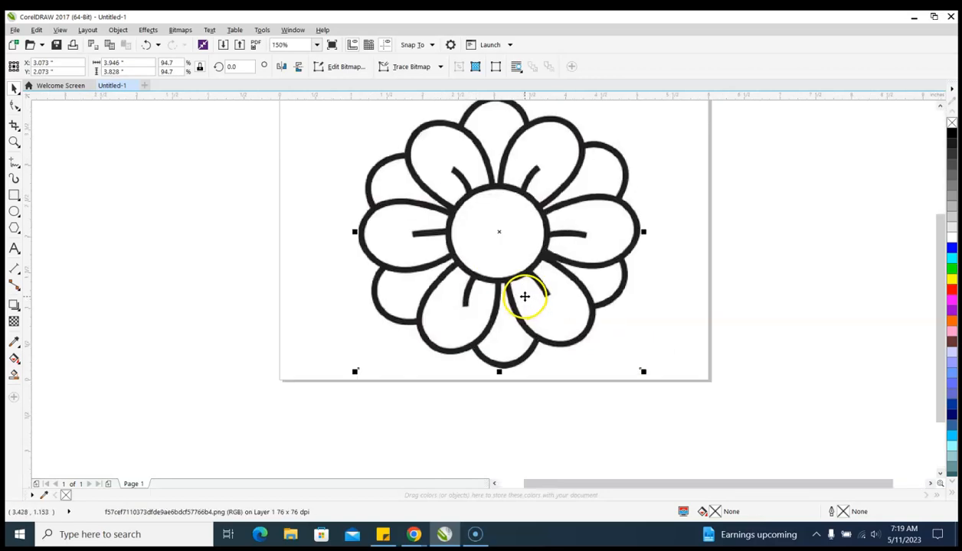
pyautogui.scroll(-2, 525, 297)
pyautogui.moveTo(504, 218); pyautogui.dragTo(502, 223)
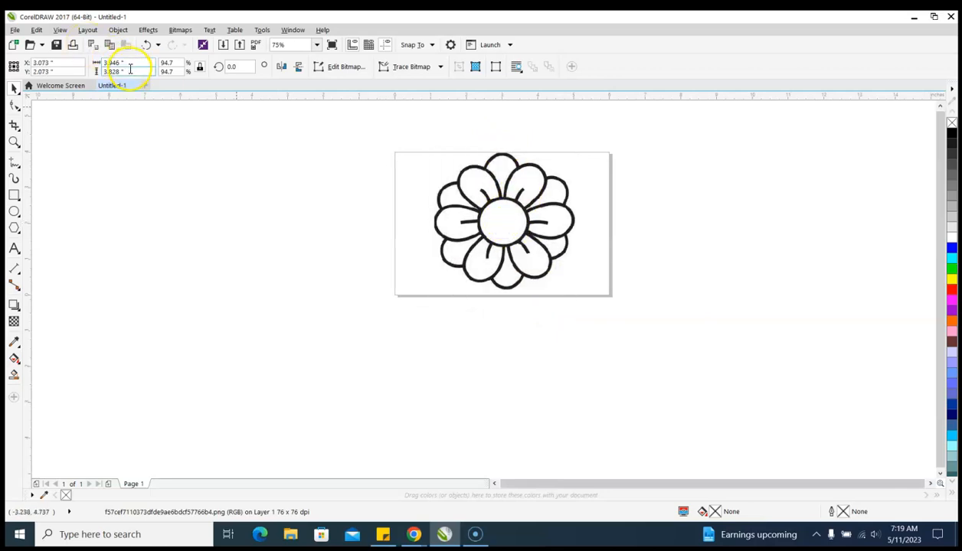
# Set the flower image's height to 4 inches with proportions locked
pyautogui.click(115, 71)
pyautogui.write('4')
pyautogui.press('Return')
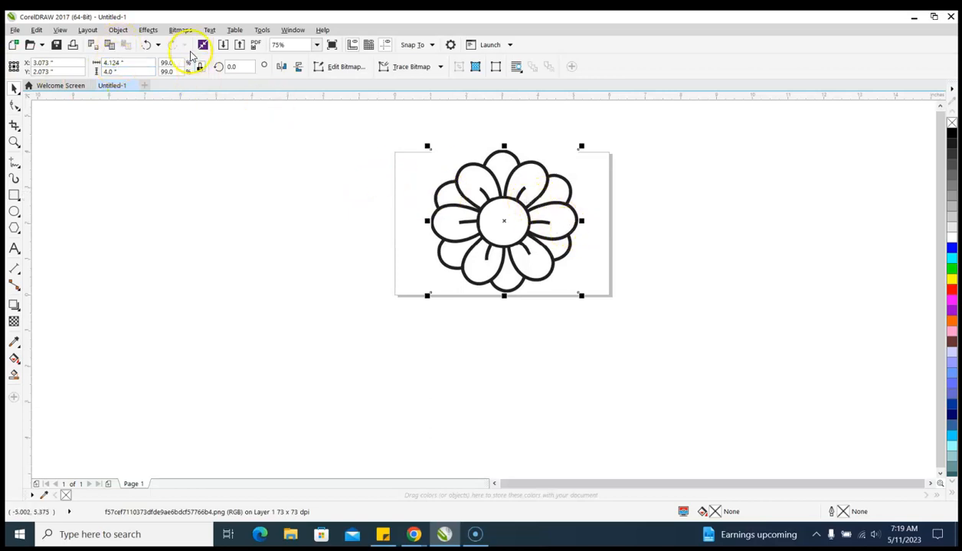
# Center the flower image on the page both horizontally and vertically
pyautogui.click(117, 30)
pyautogui.moveTo(176, 136)
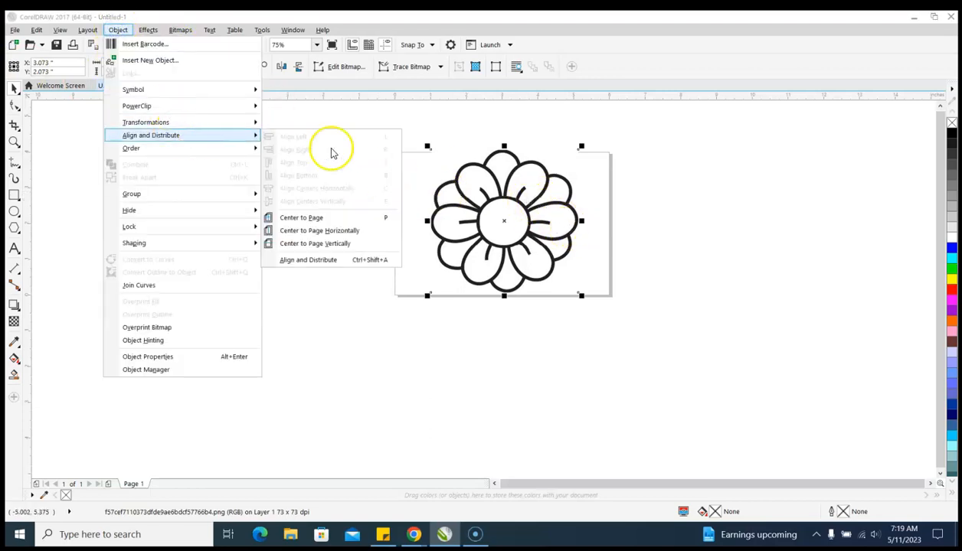
pyautogui.click(339, 219)
pyautogui.click(606, 232)
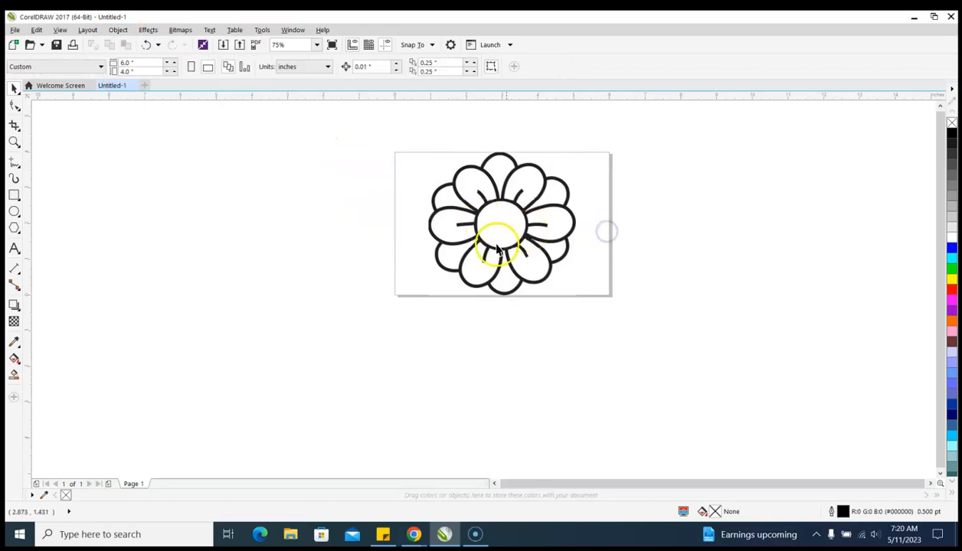
pyautogui.scroll(1, 524, 214)
pyautogui.scroll(-1, 499, 352)
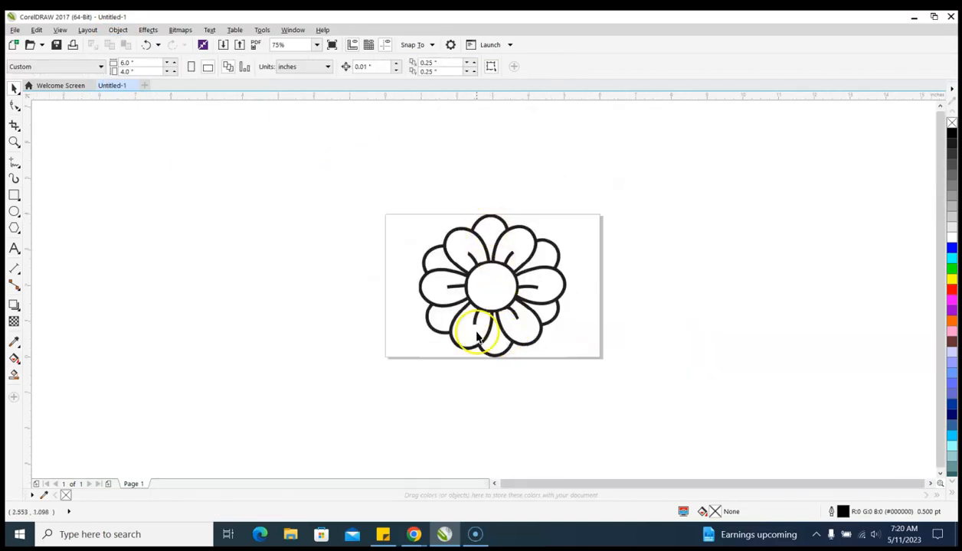
# Set the flower image's height to 3.9 inches so it fits inside the page edges
pyautogui.click(492, 296)
pyautogui.click(110, 73)
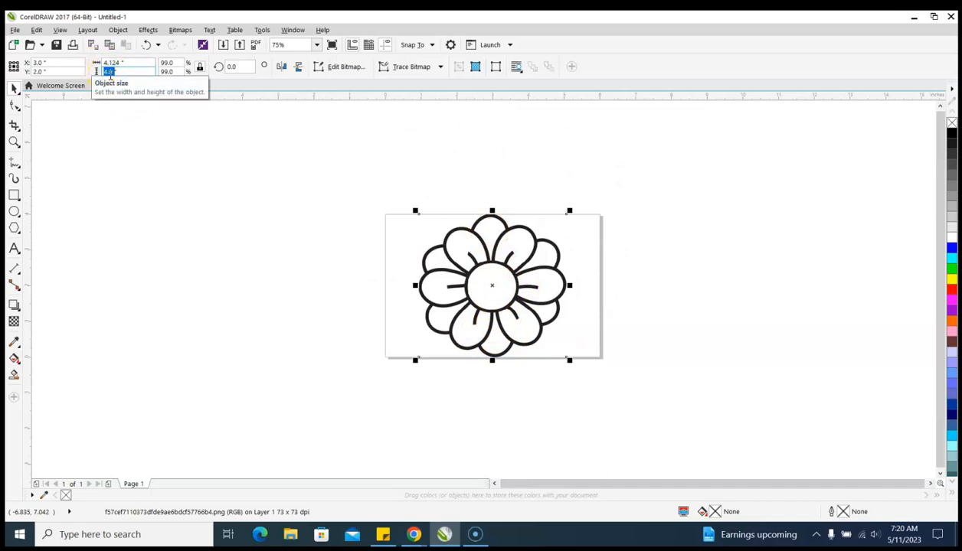
pyautogui.write('3')
pyautogui.press('Return')
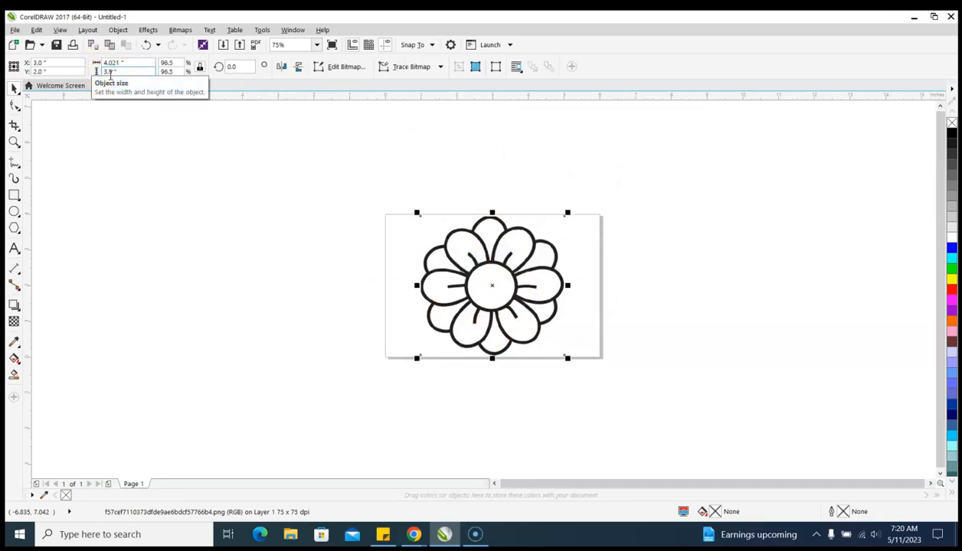
pyautogui.click(607, 238)
pyautogui.scroll(2, 475, 314)
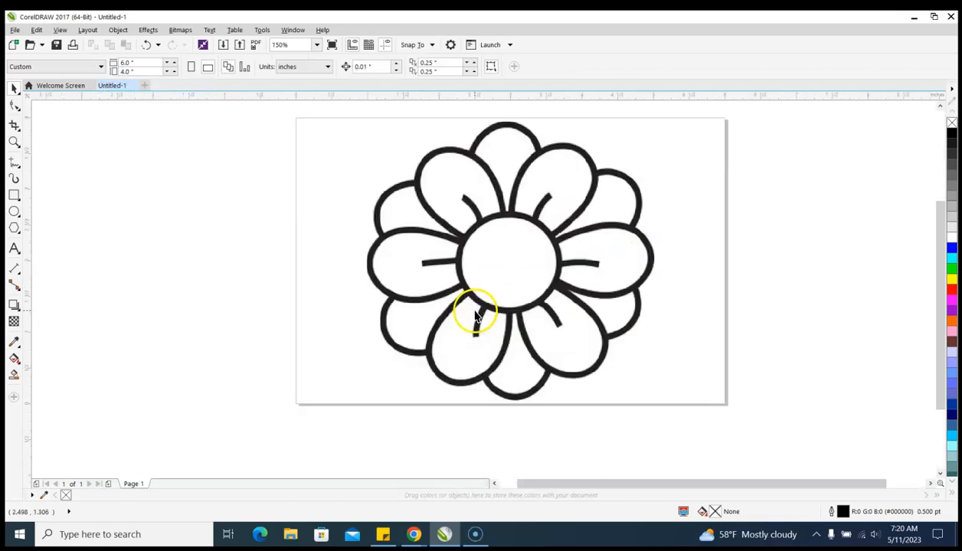
pyautogui.scroll(6, 536, 274)
# Start an Outline Trace of the flower bitmap using the Clipart type
pyautogui.scroll(-6, 153, 291)
pyautogui.scroll(-2, 206, 280)
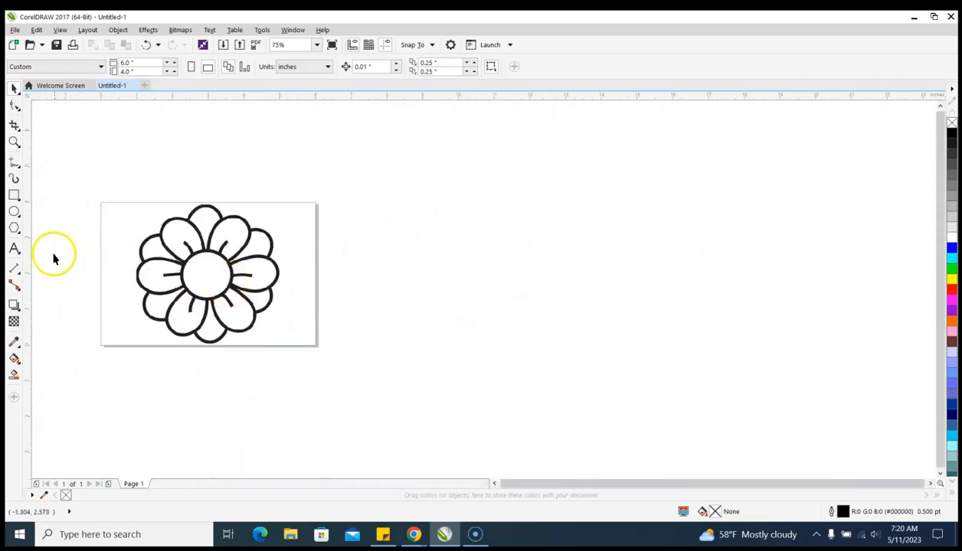
pyautogui.scroll(-1, 356, 273)
pyautogui.scroll(2, 412, 286)
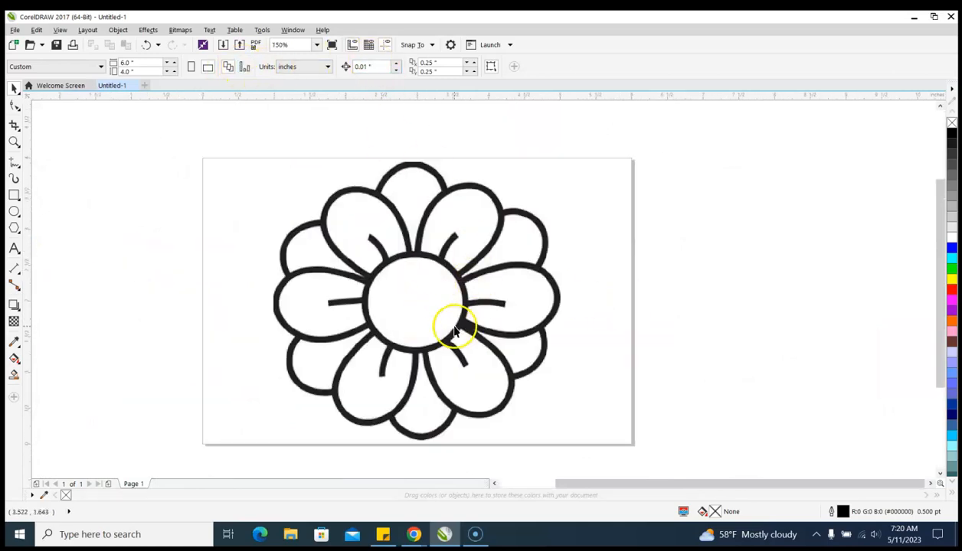
pyautogui.click(455, 331)
pyautogui.click(434, 68)
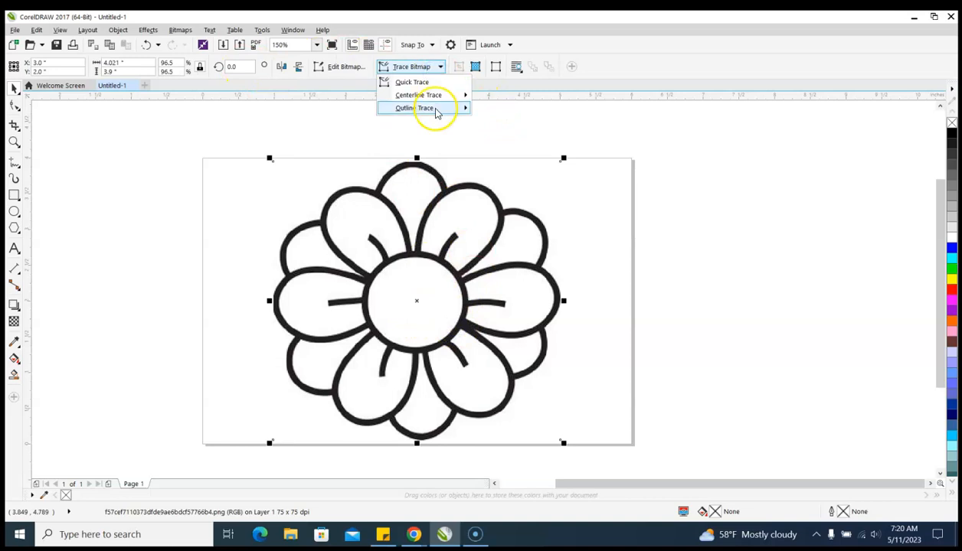
pyautogui.moveTo(434, 112)
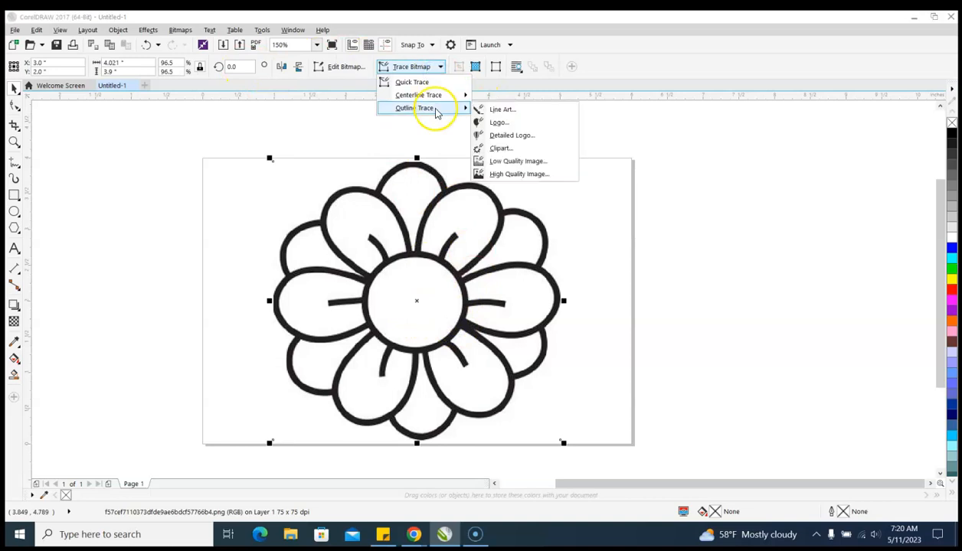
pyautogui.click(533, 151)
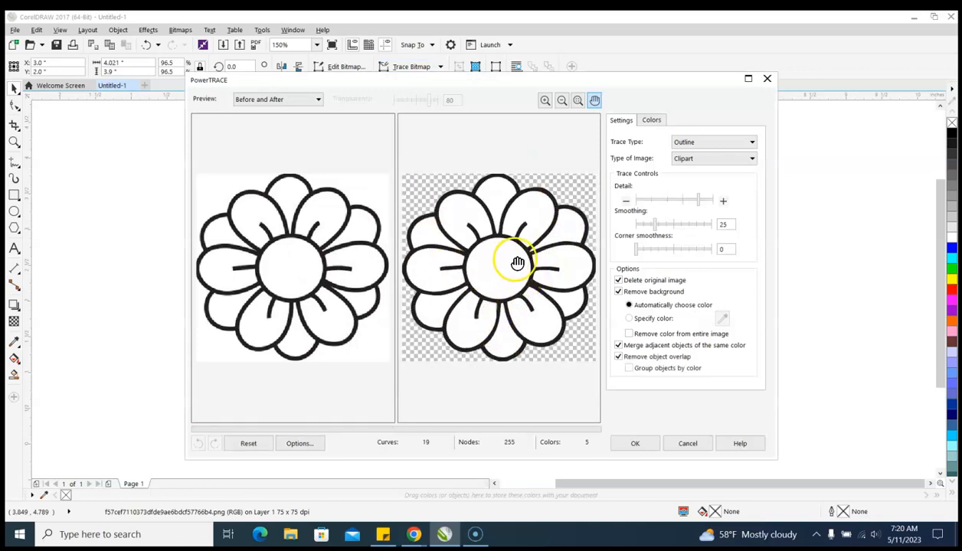
# Compare the original flower with the traced result up close in the before-and-after preview
pyautogui.scroll(4, 522, 191)
pyautogui.scroll(-1, 521, 191)
pyautogui.moveTo(520, 191); pyautogui.dragTo(491, 401)
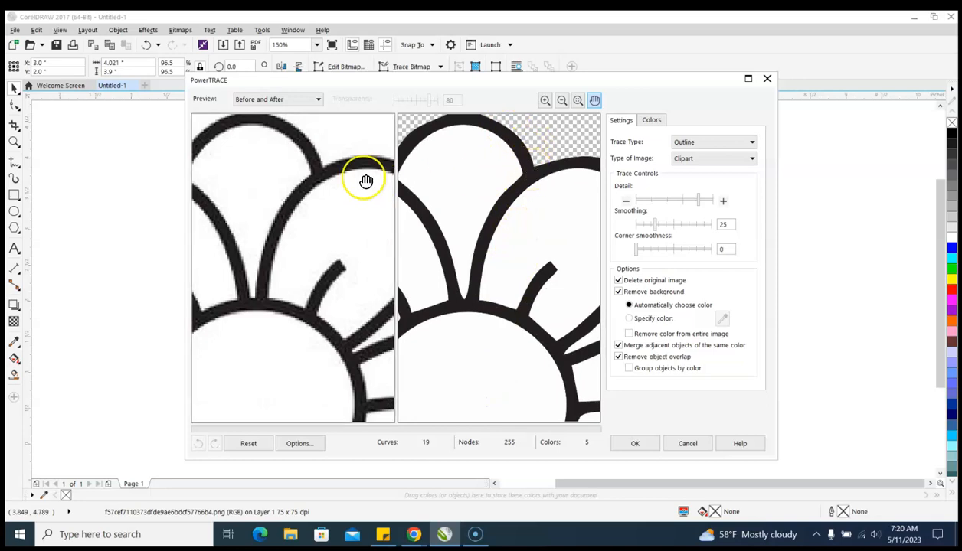
pyautogui.scroll(-3, 556, 159)
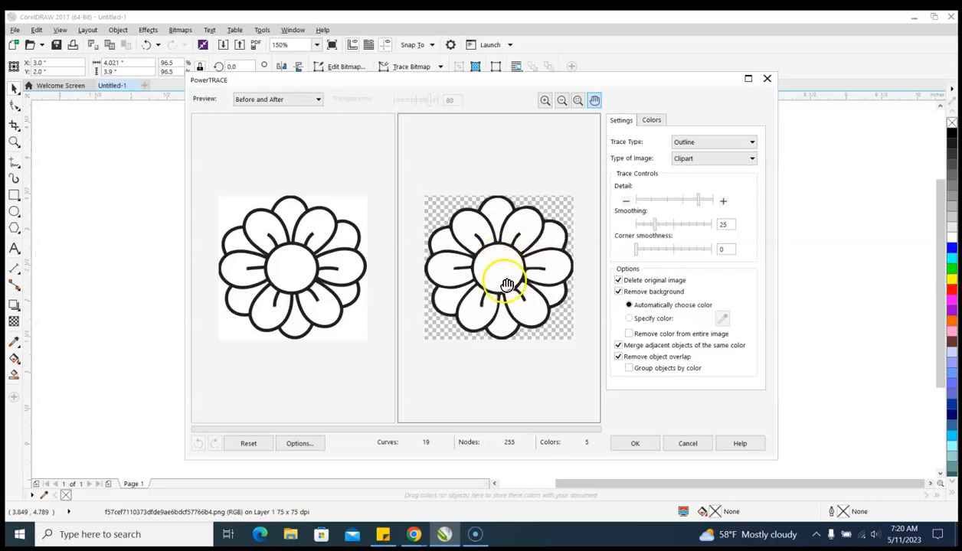
pyautogui.scroll(3, 498, 255)
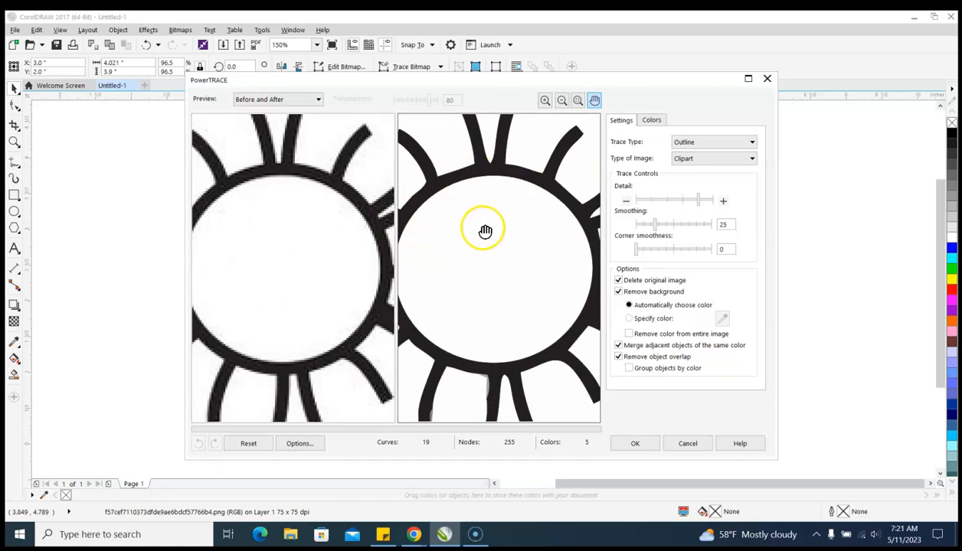
pyautogui.scroll(-1, 467, 295)
pyautogui.scroll(-2, 475, 291)
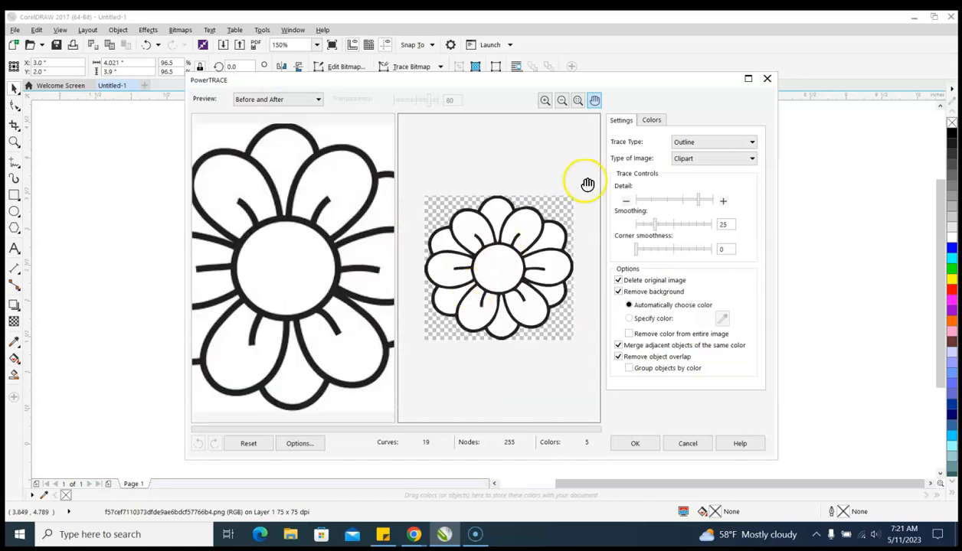
# Change the trace's color mode to Black and White and apply the trace to the flower
pyautogui.click(653, 121)
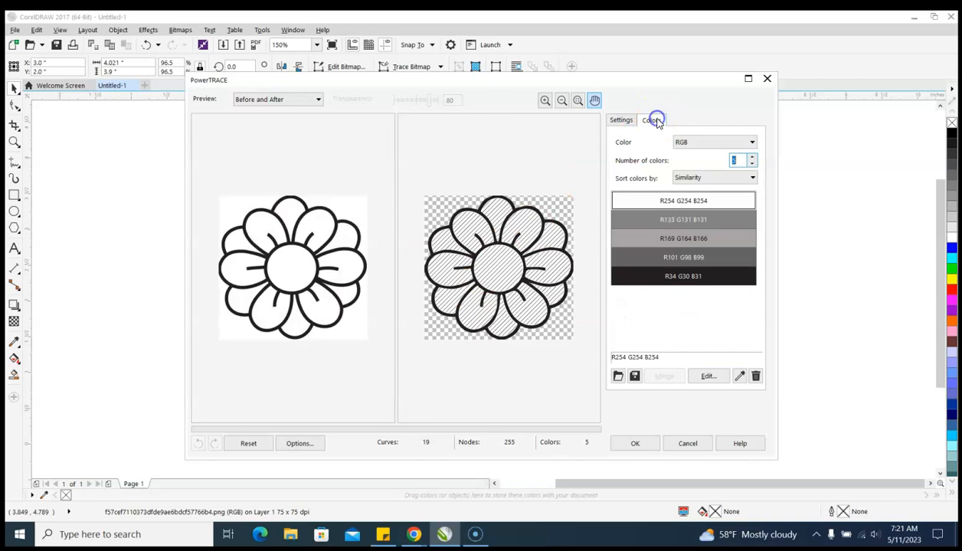
pyautogui.click(725, 143)
pyautogui.click(708, 193)
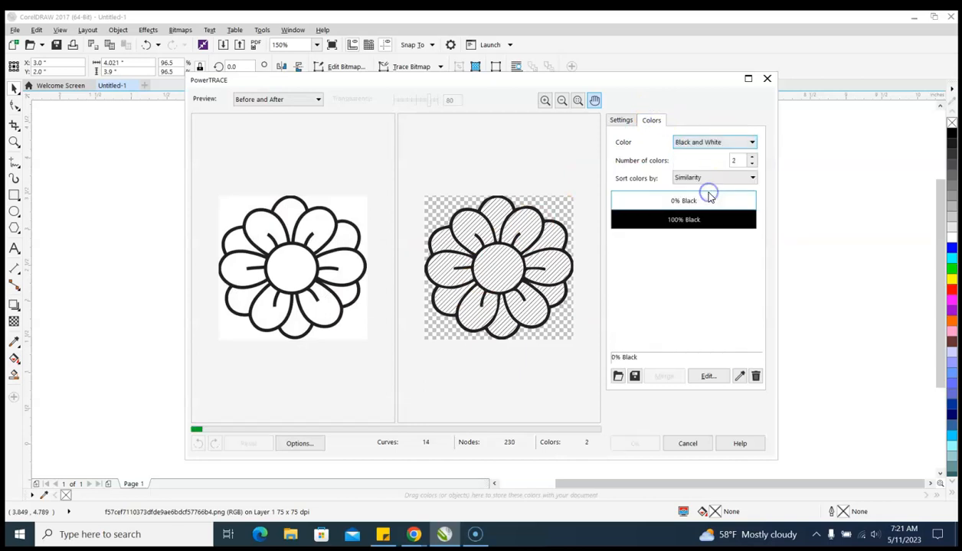
pyautogui.click(620, 121)
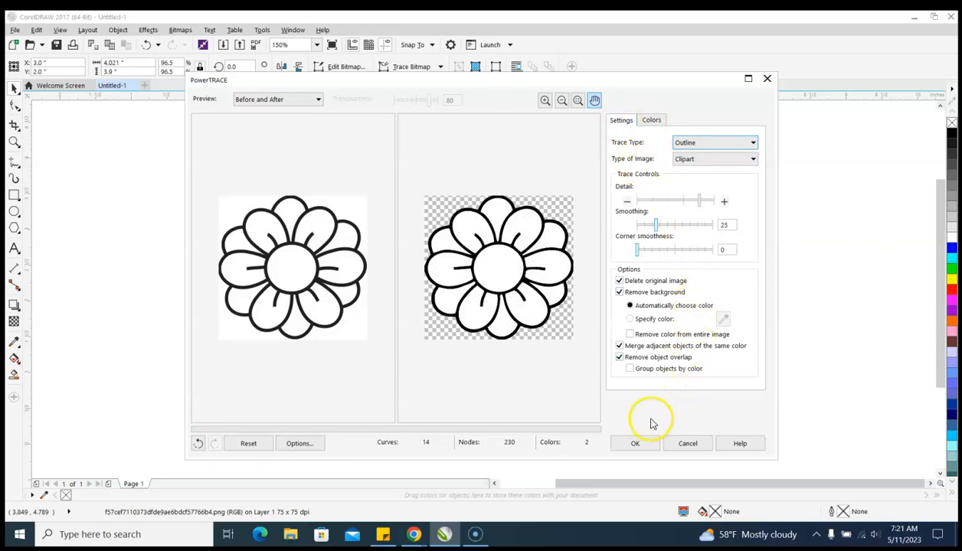
pyautogui.scroll(3, 498, 283)
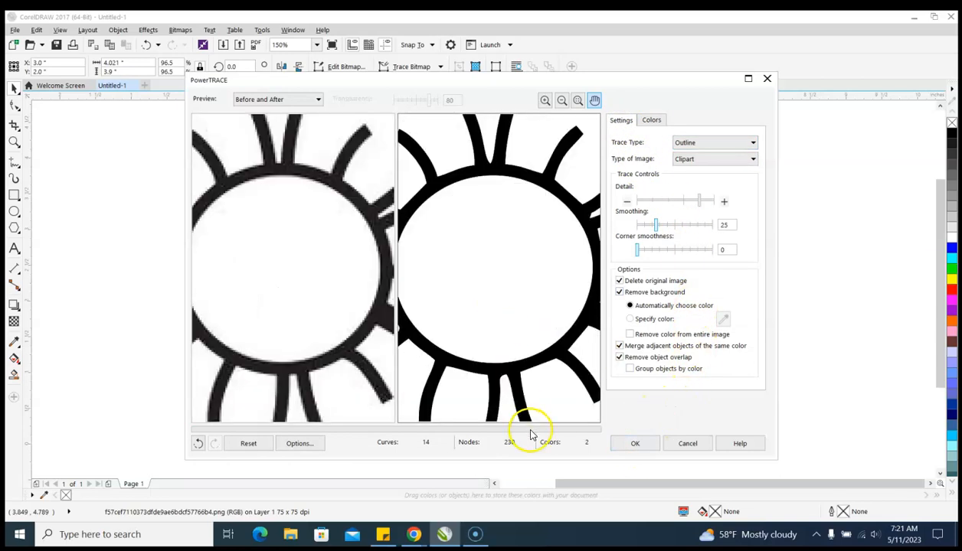
pyautogui.click(634, 444)
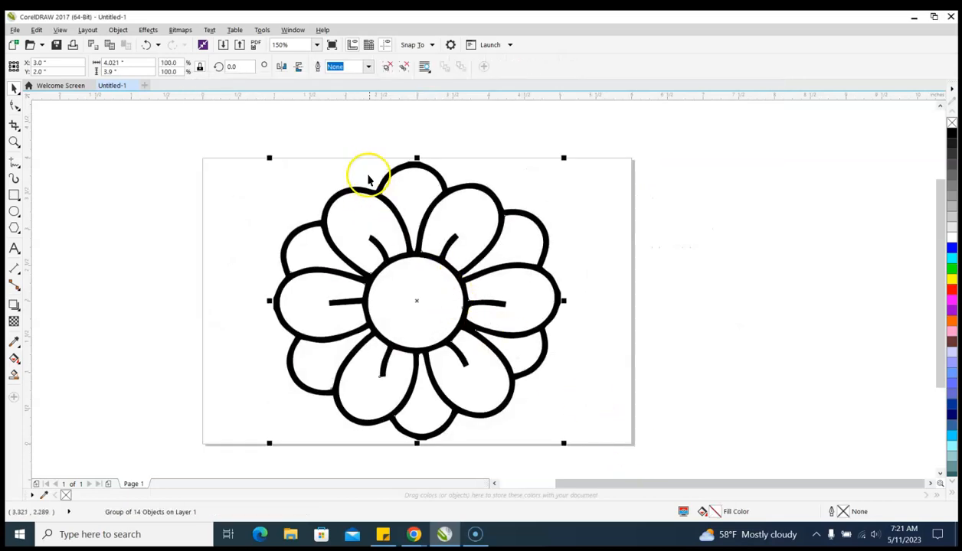
# Set the outline width of the traced flower group to Hairline
pyautogui.click(623, 267)
pyautogui.click(441, 243)
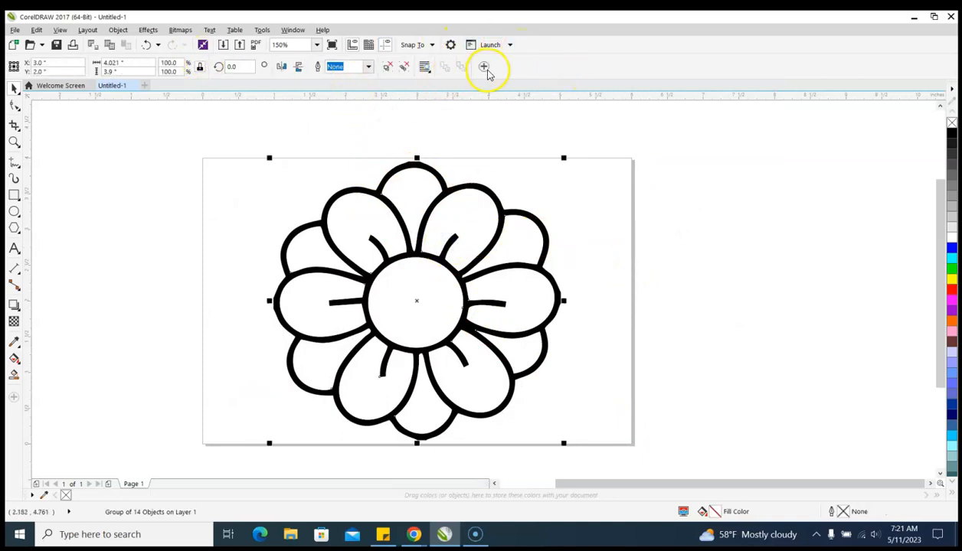
pyautogui.click(368, 67)
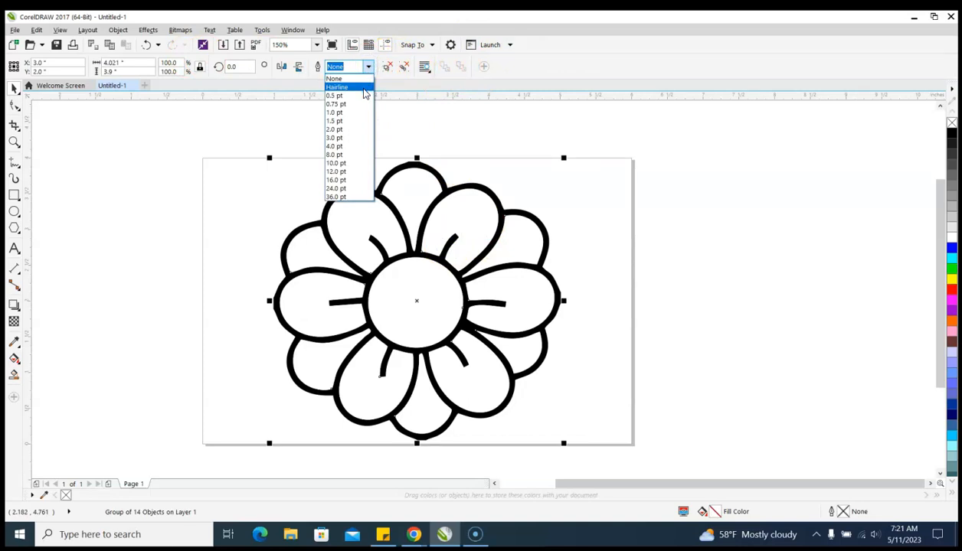
pyautogui.click(363, 88)
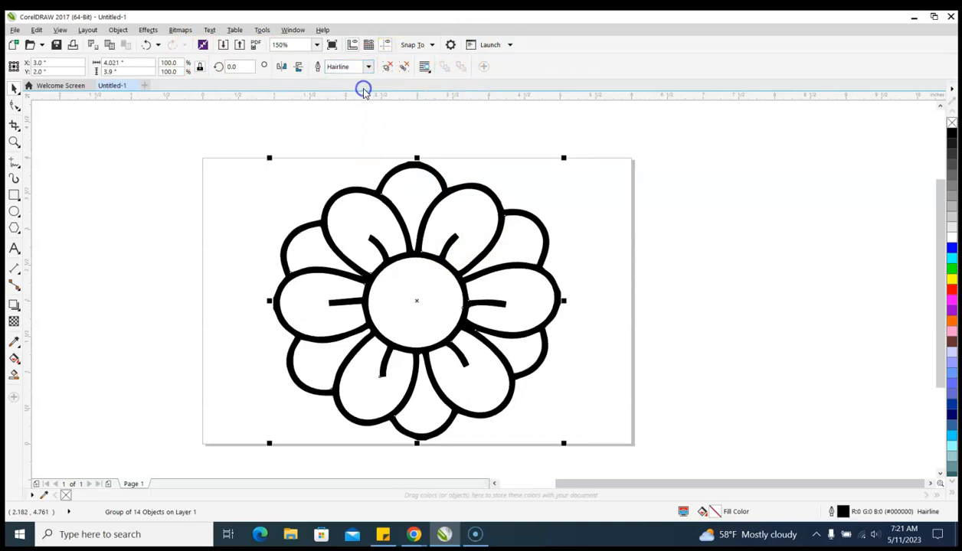
# Set the outline color of the traced flower group to red (RGB 255, 0, 0) and check its edges up close
pyautogui.doubleClick(833, 517)
pyautogui.click(430, 170)
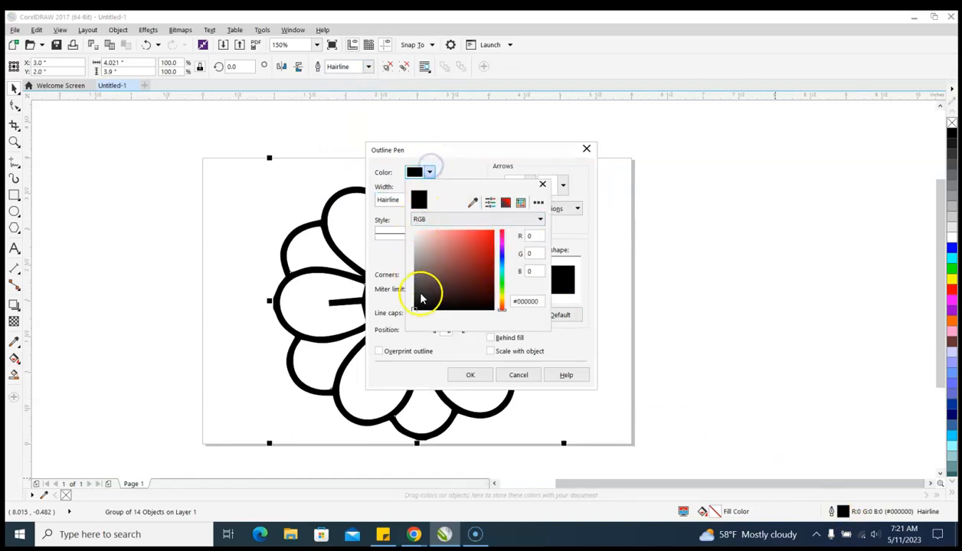
pyautogui.moveTo(416, 306); pyautogui.dragTo(521, 194)
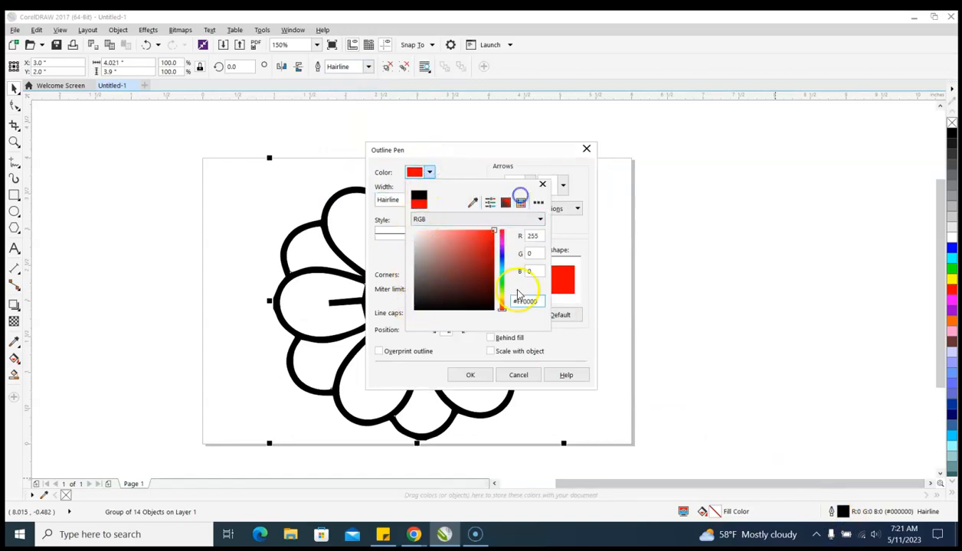
pyautogui.click(483, 359)
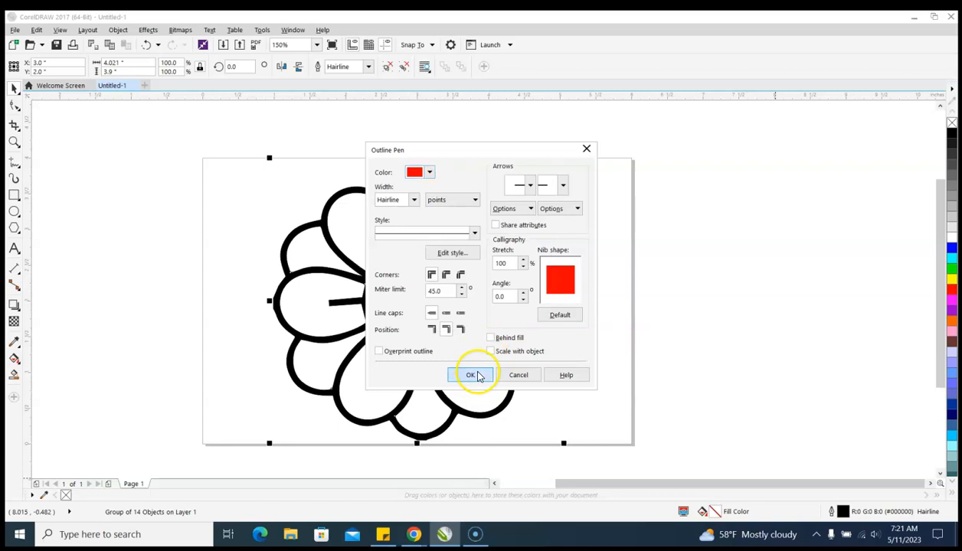
pyautogui.click(473, 375)
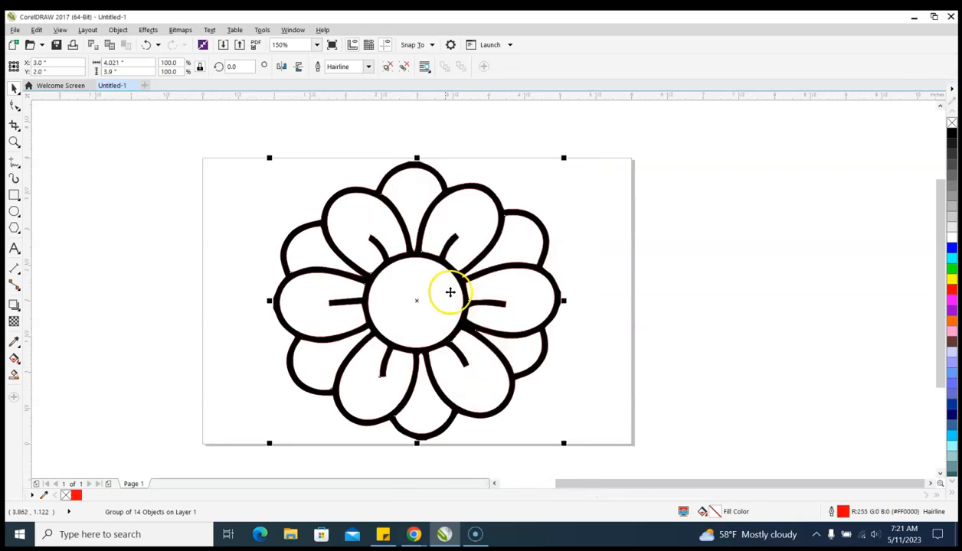
pyautogui.scroll(2, 410, 260)
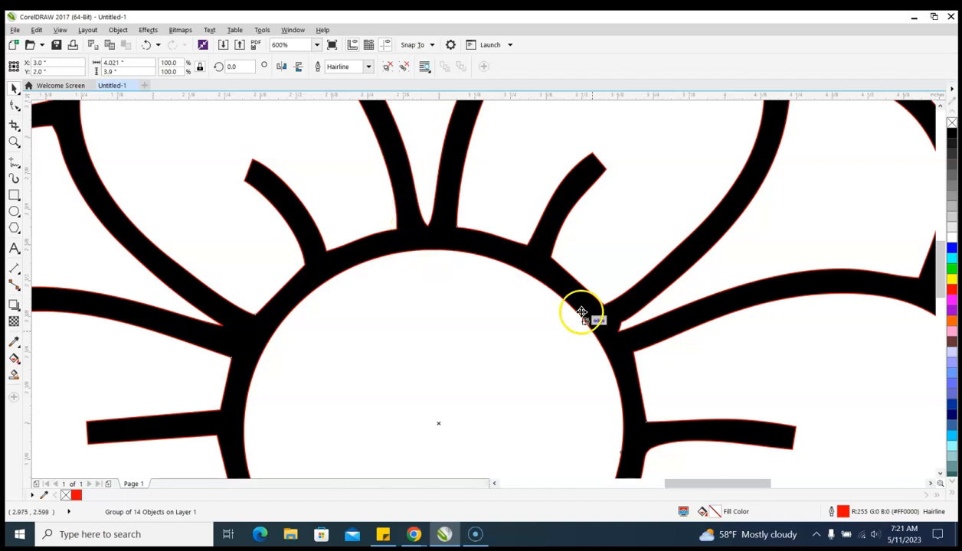
pyautogui.scroll(-1, 558, 259)
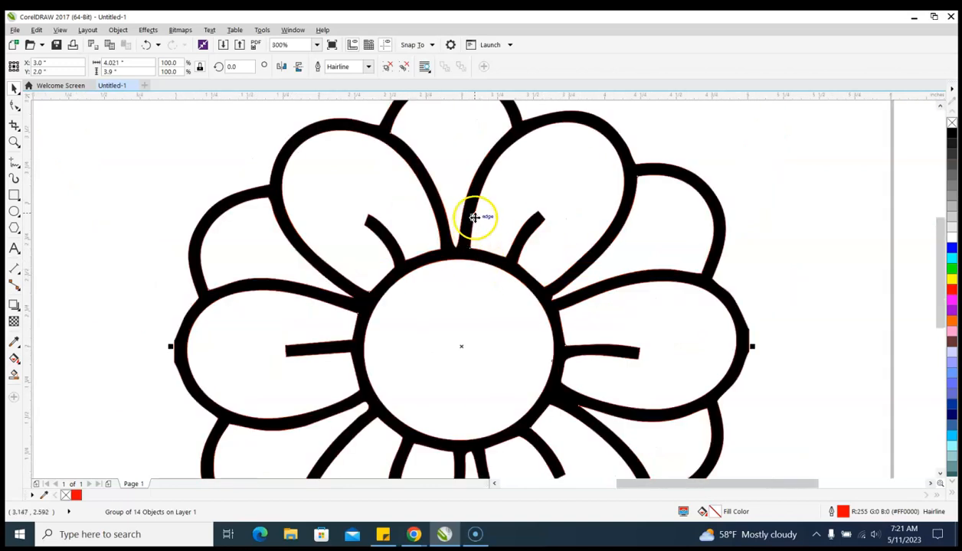
# Remove the outline from the traced flower group by setting its width to None
pyautogui.doubleClick(832, 512)
pyautogui.click(414, 200)
pyautogui.click(413, 213)
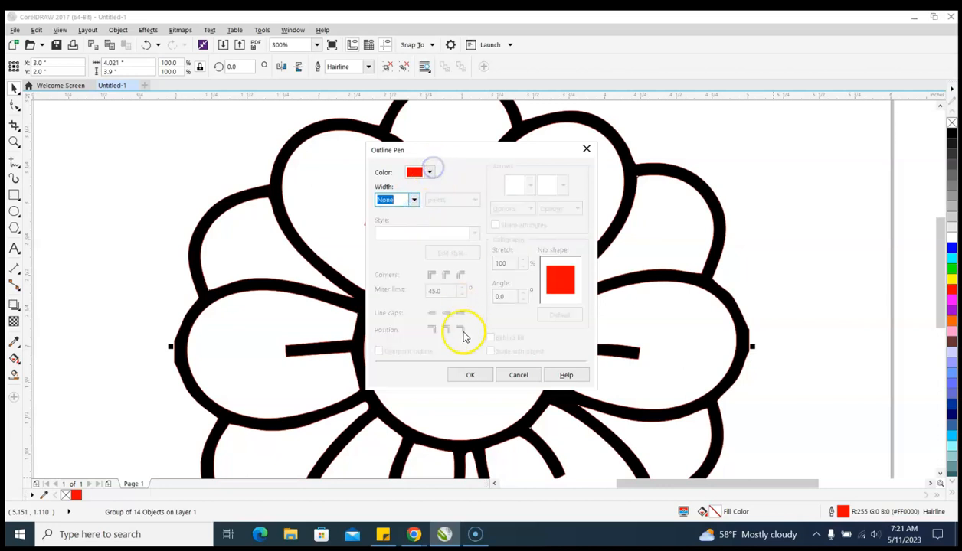
pyautogui.click(470, 374)
# Ungroup all objects of the traced flower and create a boundary around them
pyautogui.scroll(-2, 556, 256)
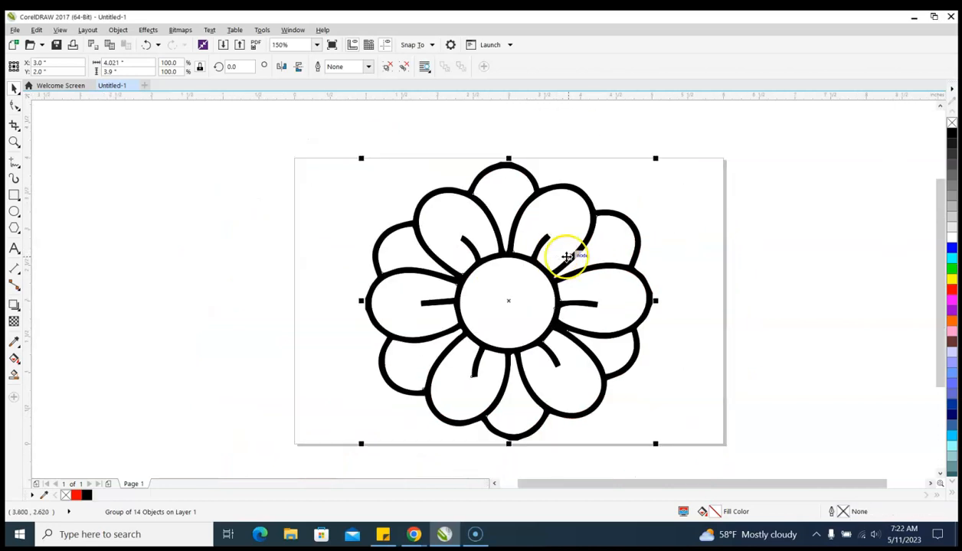
pyautogui.rightClick(504, 255)
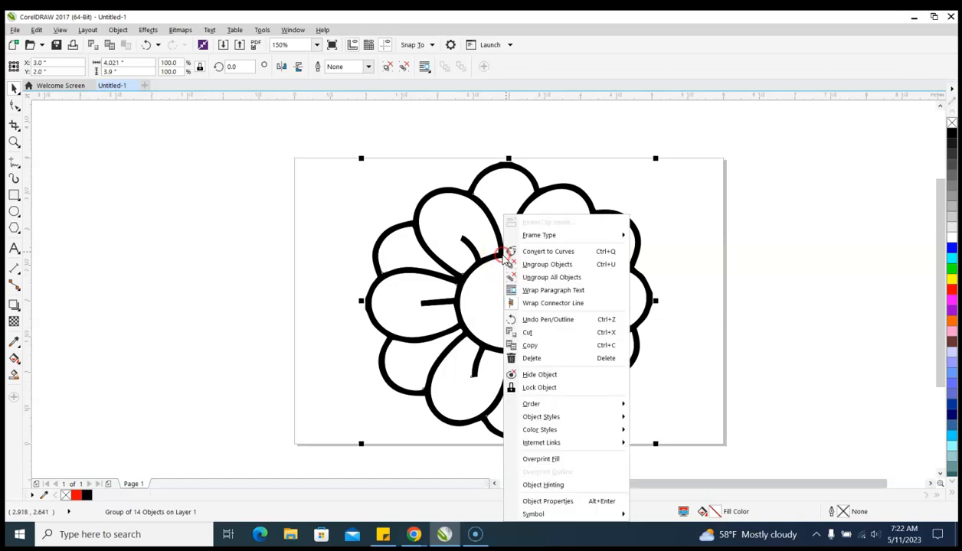
pyautogui.click(557, 278)
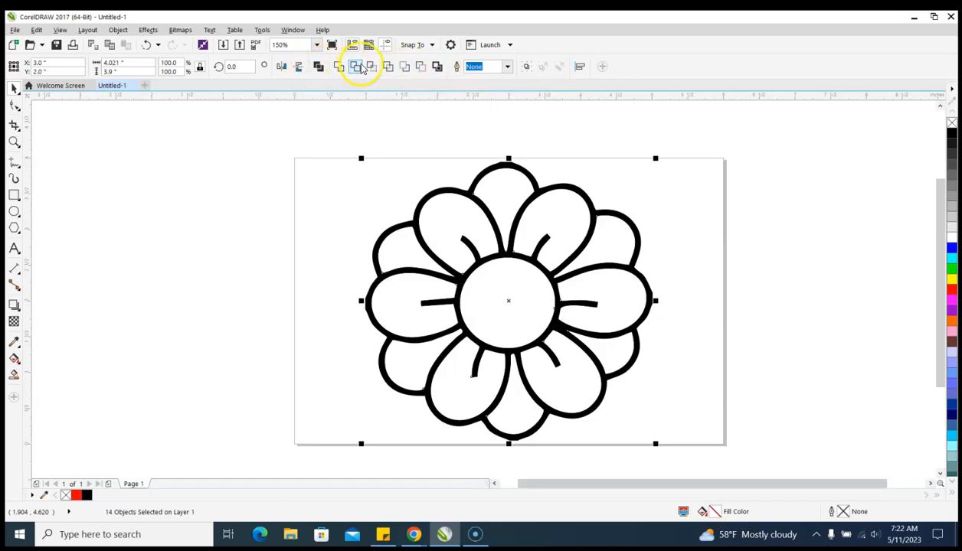
pyautogui.click(438, 67)
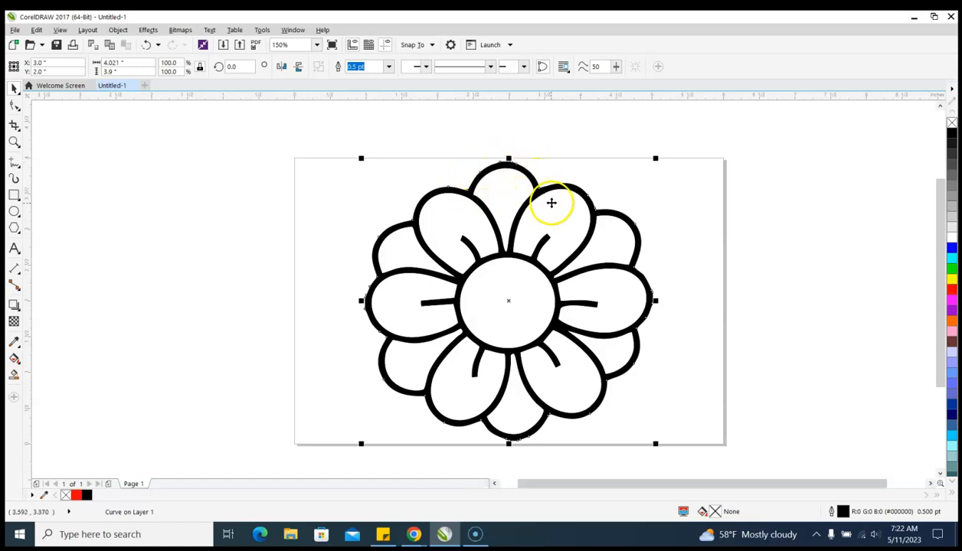
# Give the flower's boundary curve a red outline (RGB 255, 0, 0) with Hairline width
pyautogui.doubleClick(832, 511)
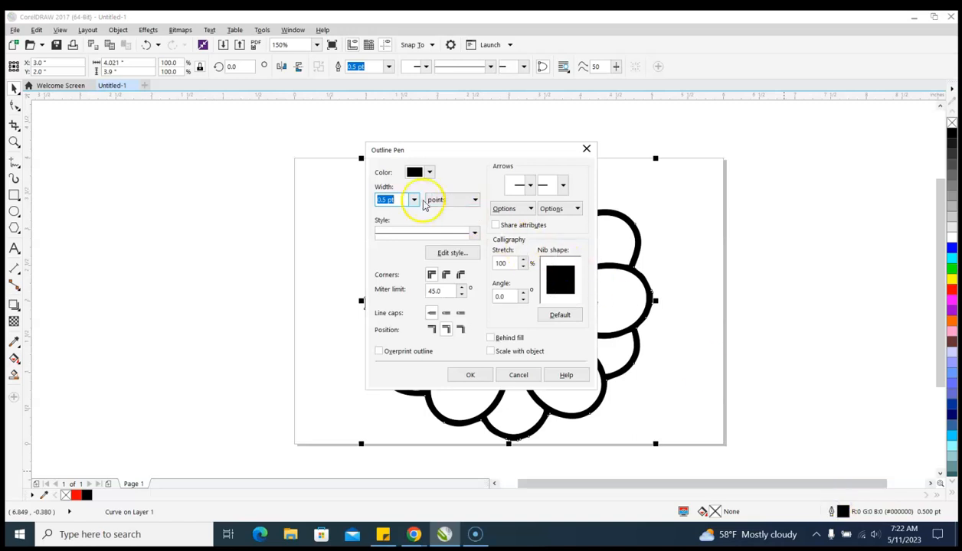
pyautogui.click(429, 172)
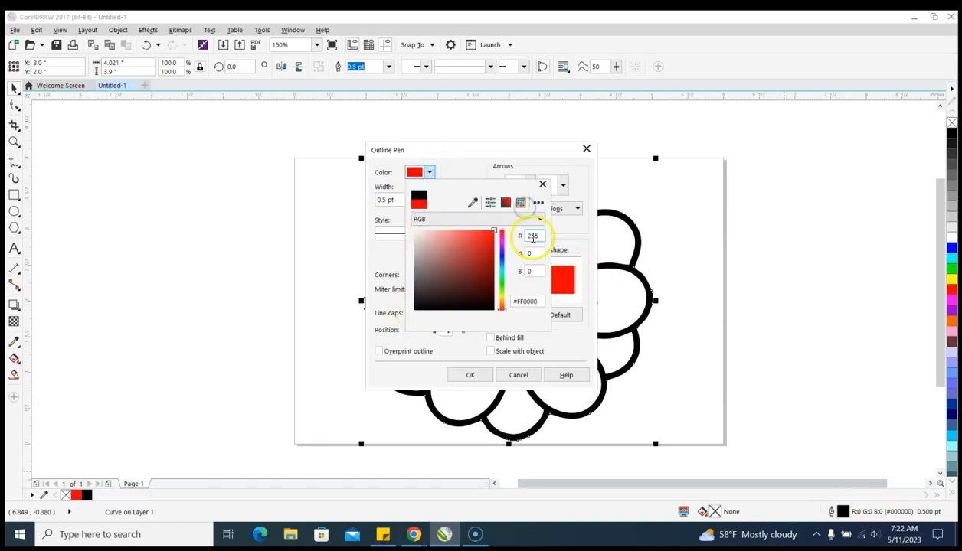
pyautogui.click(535, 219)
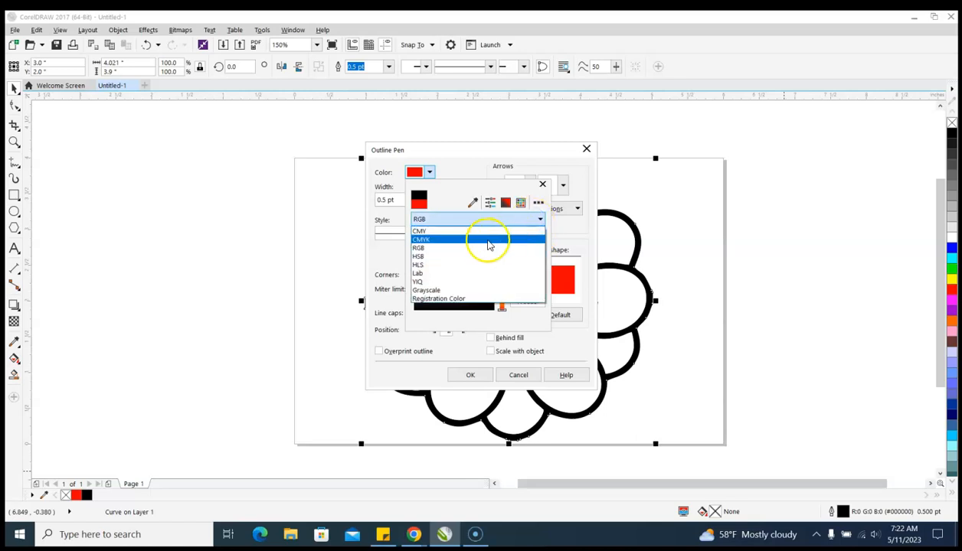
pyautogui.click(484, 248)
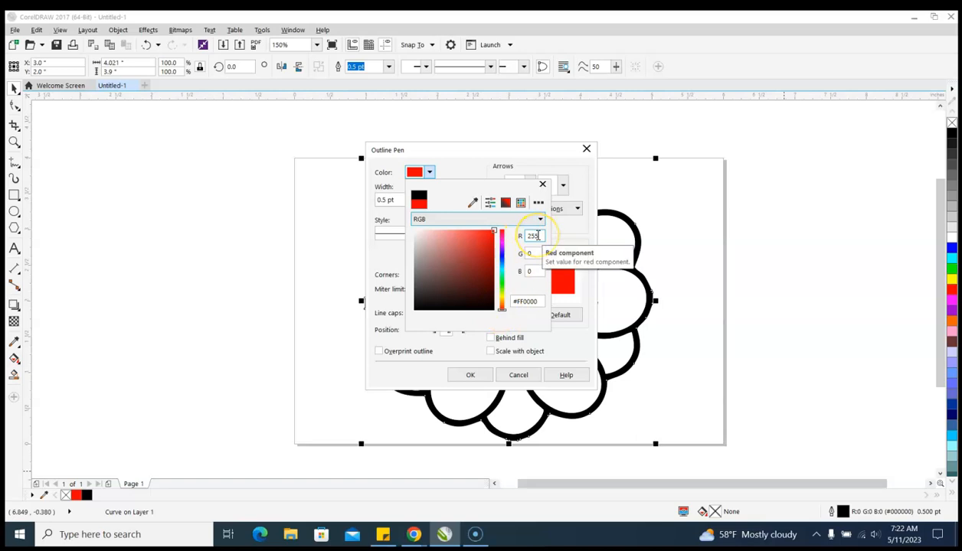
pyautogui.click(537, 254)
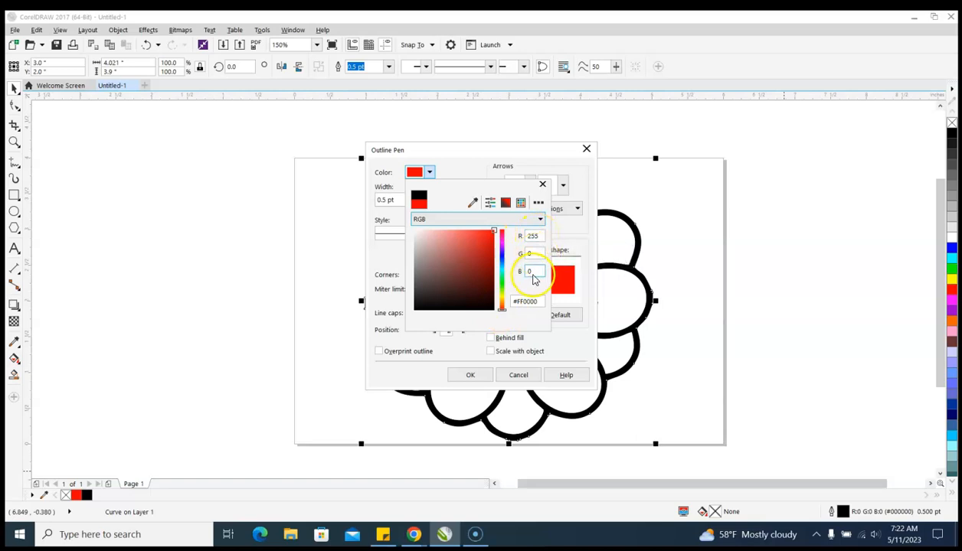
pyautogui.click(478, 355)
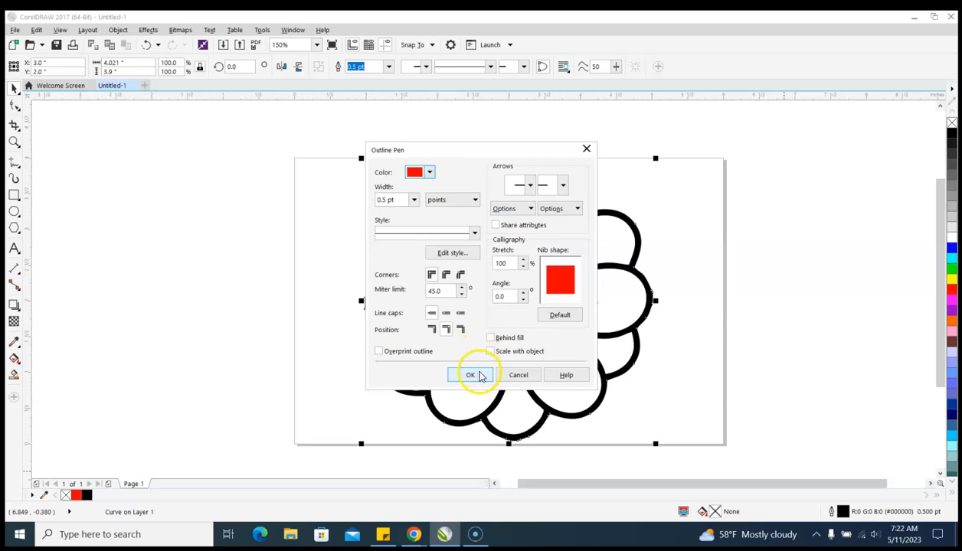
pyautogui.click(414, 200)
pyautogui.click(387, 210)
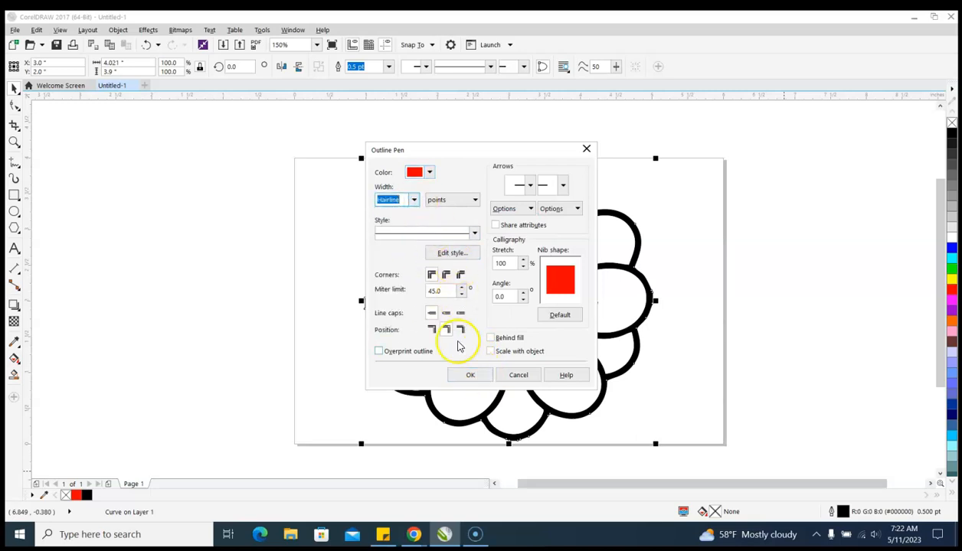
pyautogui.click(470, 375)
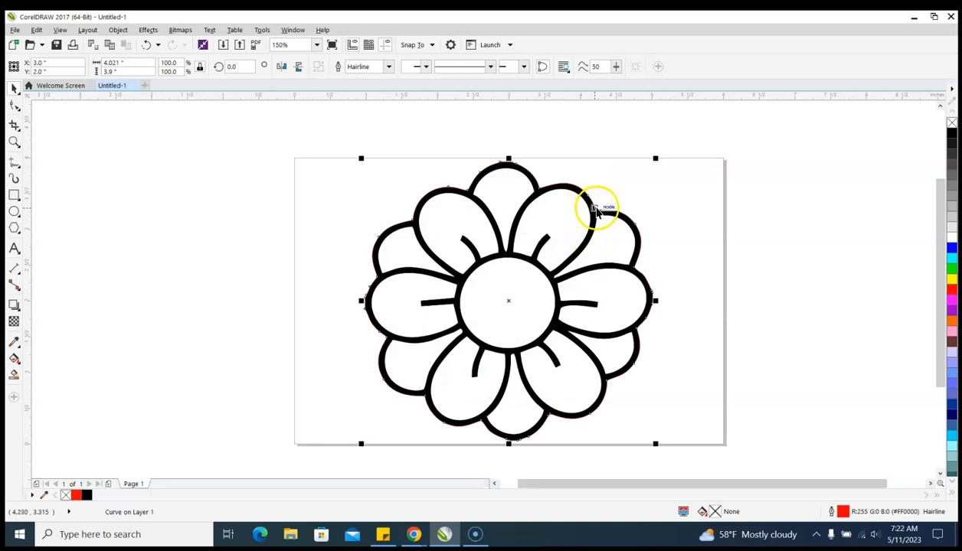
# Examine the red hairline boundary along the flower's outer edge
pyautogui.scroll(5, 596, 211)
pyautogui.scroll(-4, 791, 277)
pyautogui.scroll(-1, 567, 283)
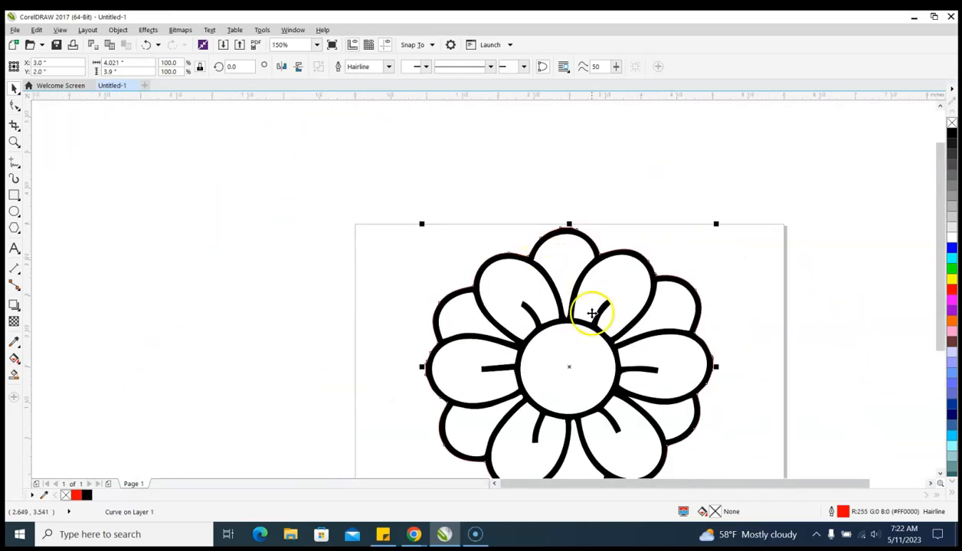
pyautogui.scroll(-1, 650, 334)
pyautogui.scroll(1, 643, 397)
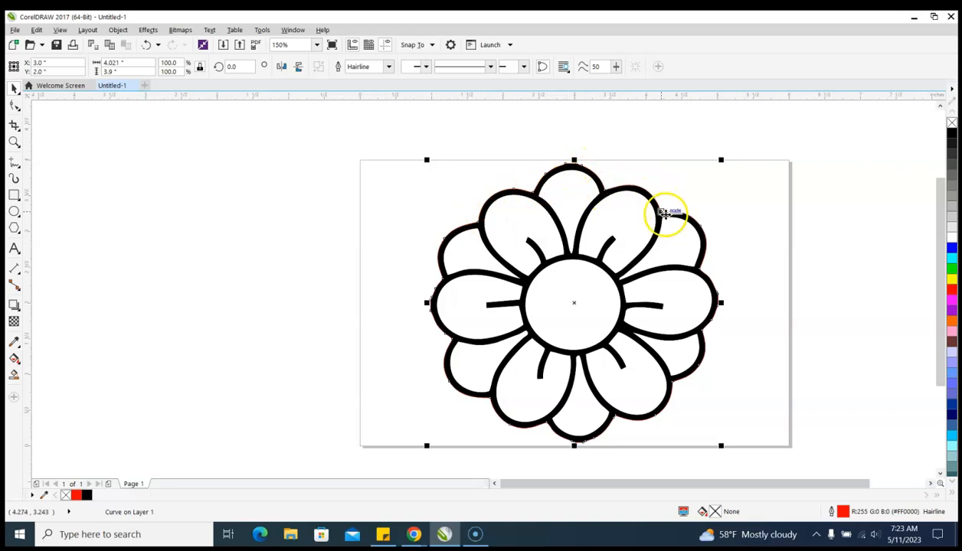
pyautogui.scroll(-2, 659, 385)
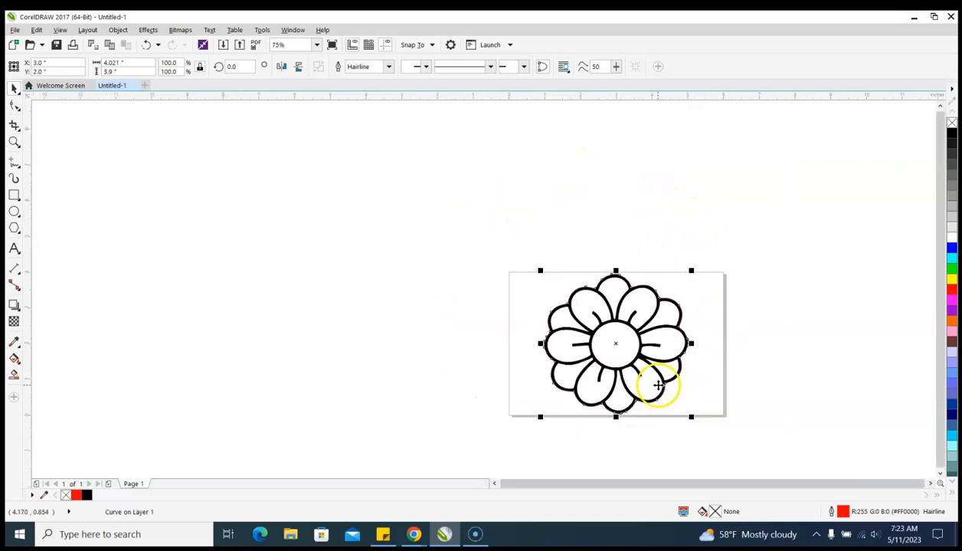
pyautogui.scroll(2, 624, 417)
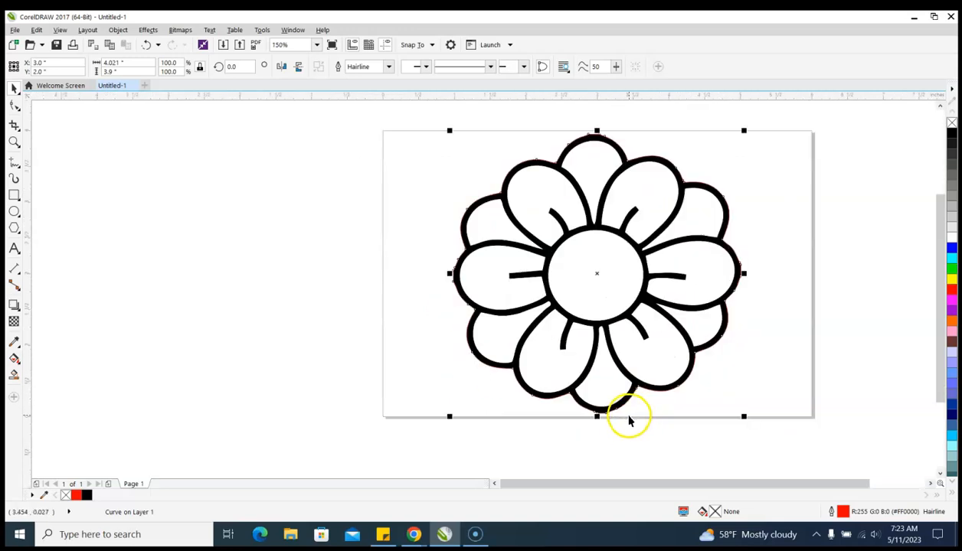
# Add the artistic text "Thank You" in Arial 24 pt on two lines inside the flower's center circle
pyautogui.click(14, 249)
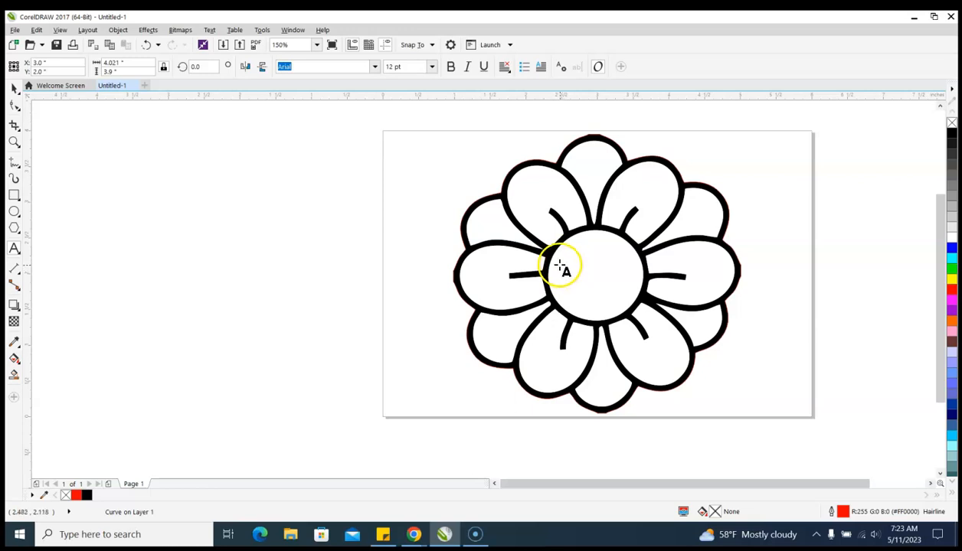
pyautogui.click(562, 264)
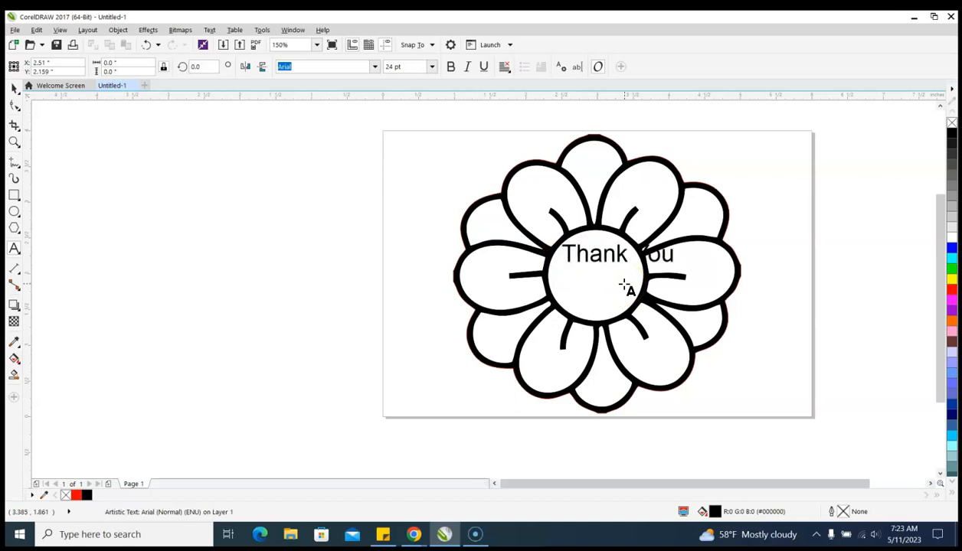
pyautogui.press('Return')
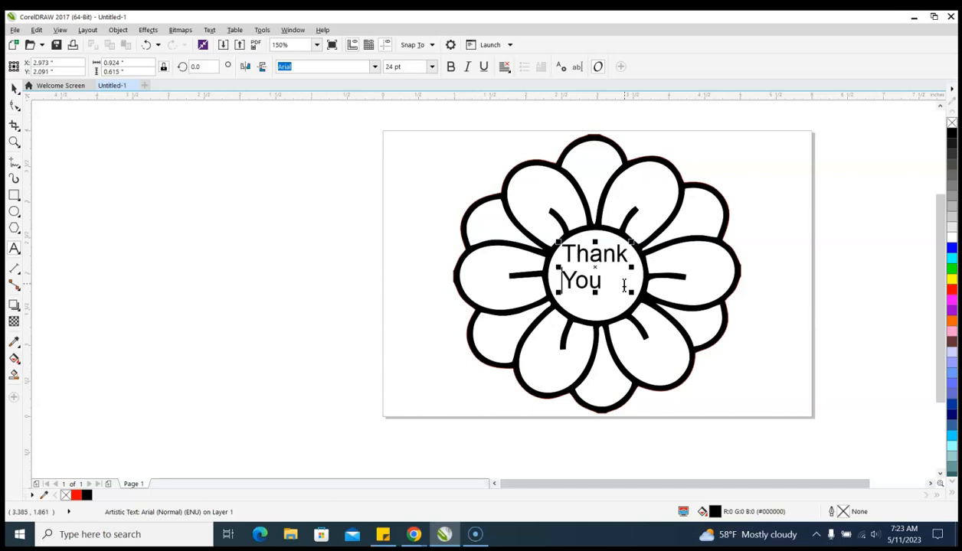
# Center-align the two lines of "Thank You" and move the text to the middle of the flower's center circle
pyautogui.moveTo(624, 286); pyautogui.dragTo(570, 257)
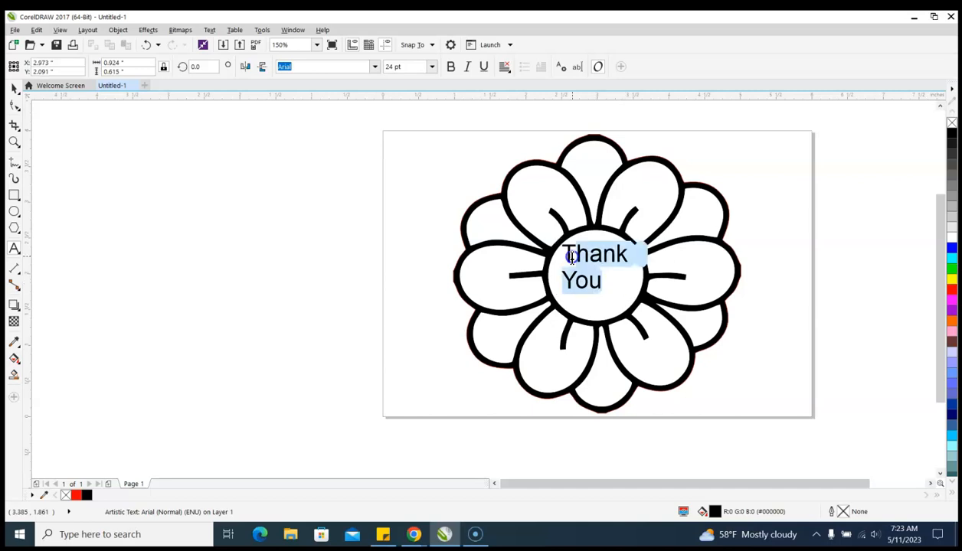
pyautogui.click(561, 67)
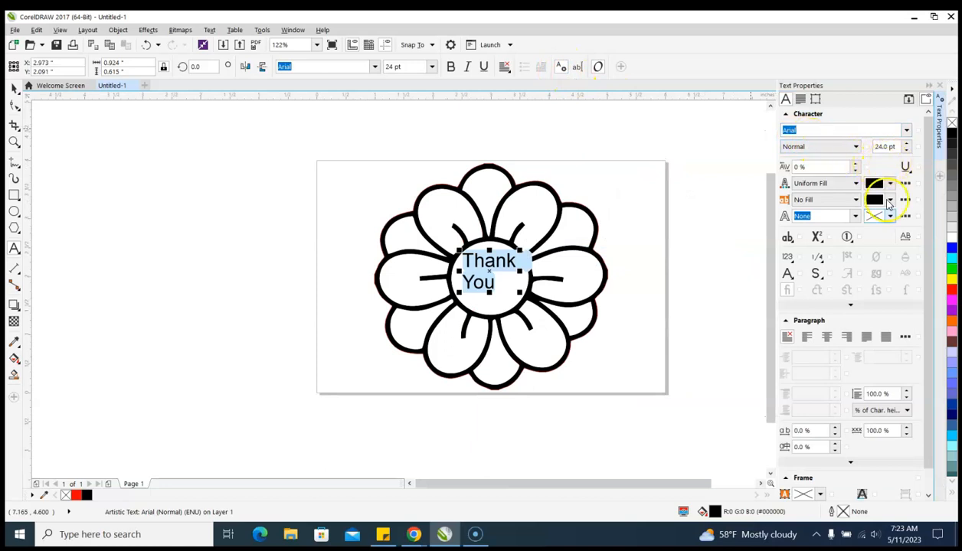
pyautogui.click(827, 337)
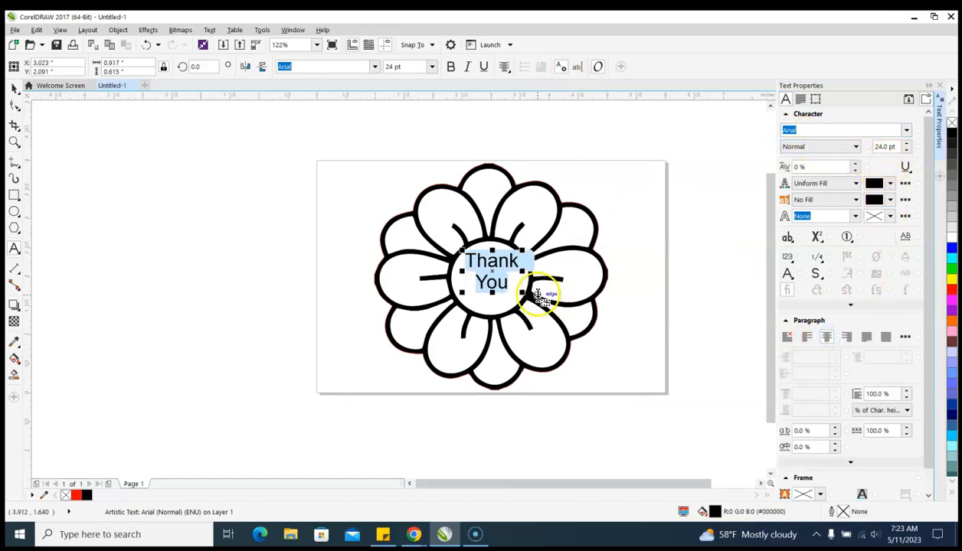
pyautogui.moveTo(491, 272); pyautogui.dragTo(488, 279)
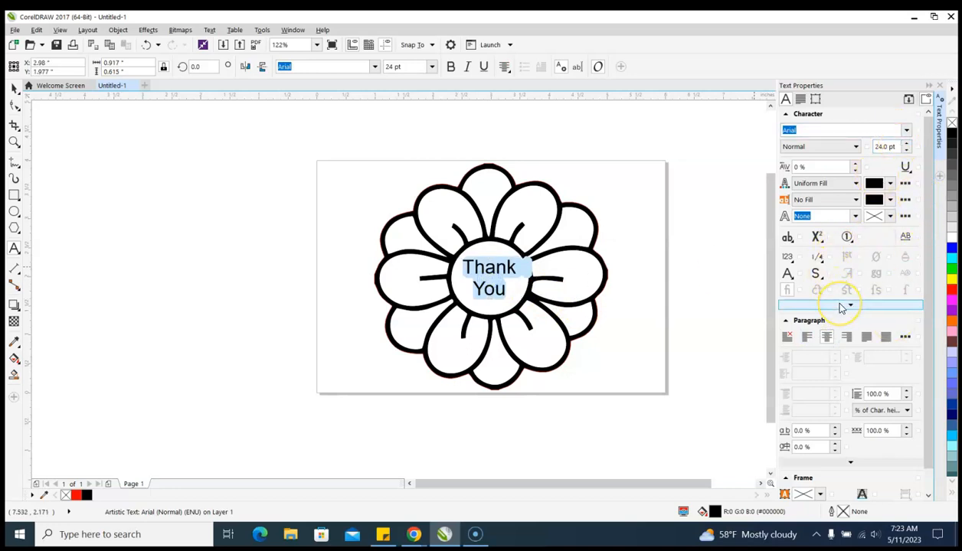
# Make the "Thank You" text bold, italic and underlined
pyautogui.hotkey('ctrl', 'b')
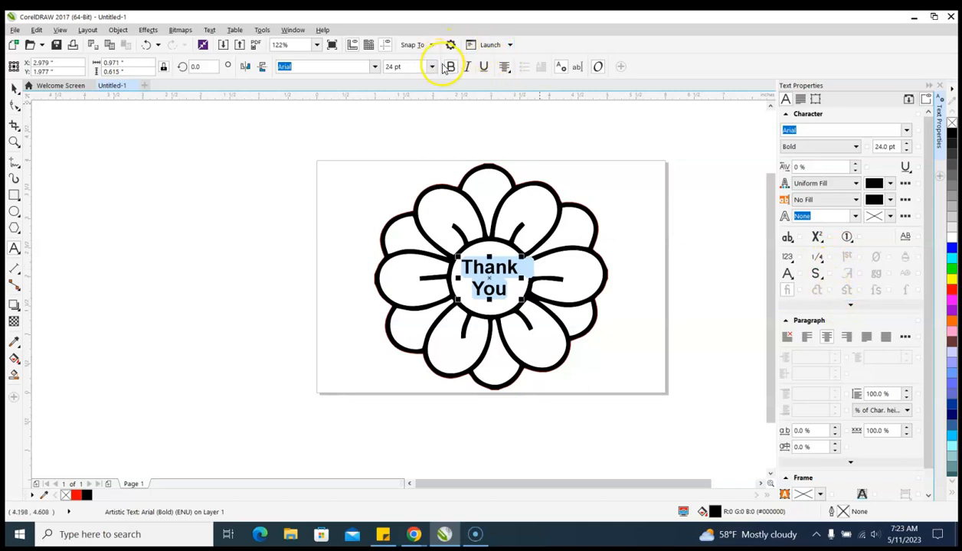
pyautogui.click(468, 68)
pyautogui.click(484, 68)
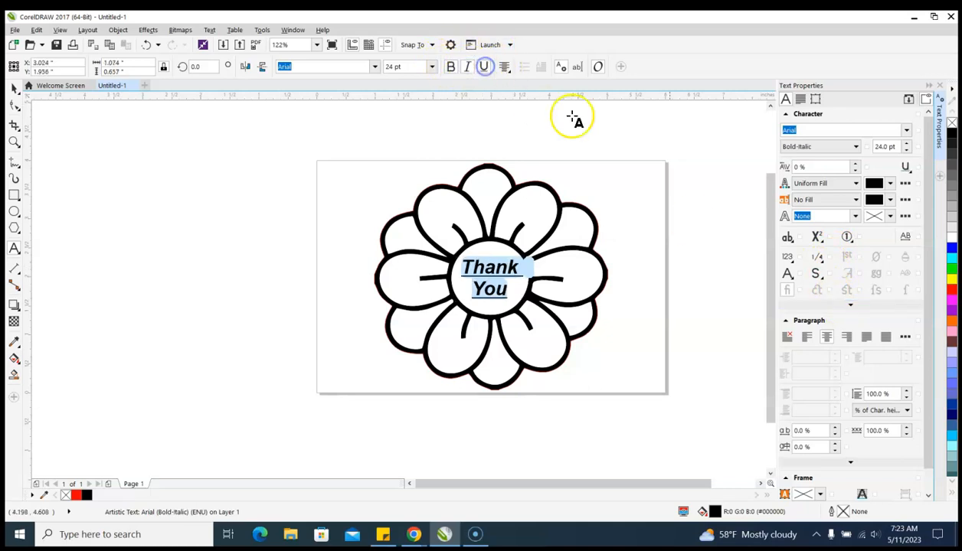
# Increase the character spacing of "Thank You" to 20% and its font size to 27 pt
pyautogui.scroll(-1, 848, 306)
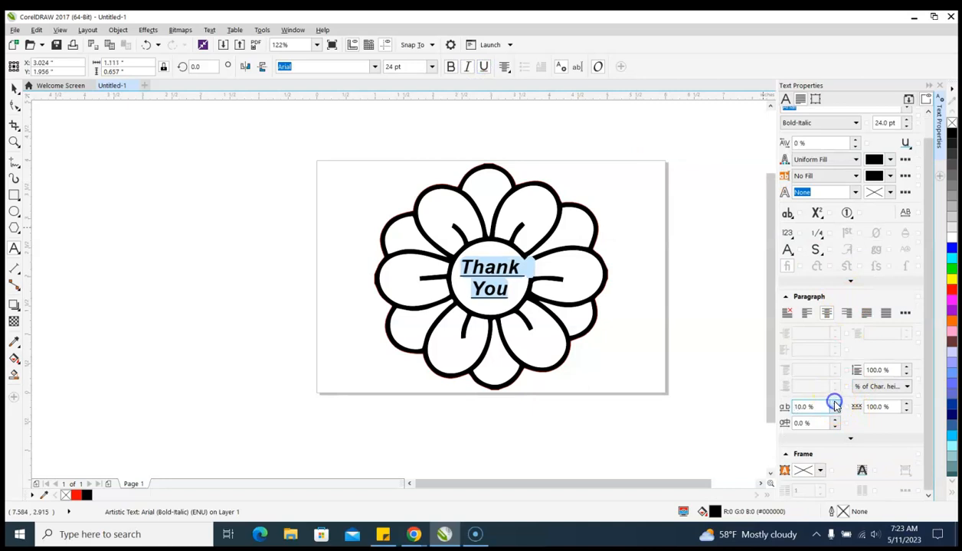
pyautogui.click(834, 404)
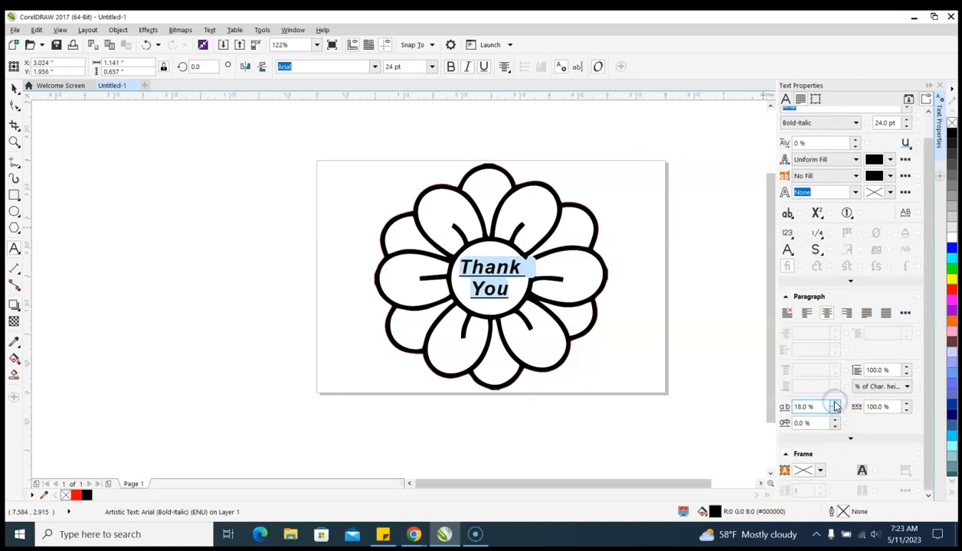
pyautogui.scroll(1, 850, 345)
pyautogui.click(906, 143)
pyautogui.click(906, 144)
pyautogui.click(906, 143)
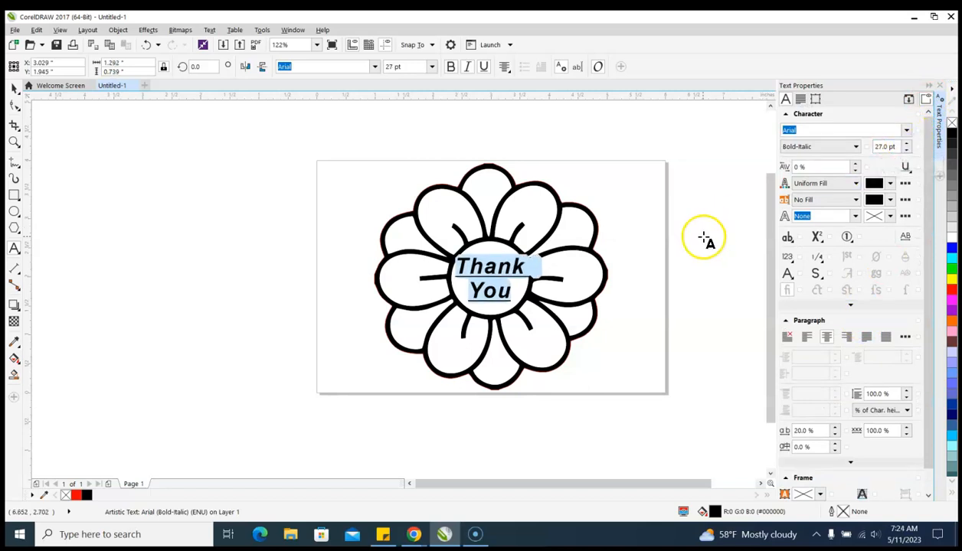
# Close the text properties docker and center the "Thank You" text on the page
pyautogui.click(936, 84)
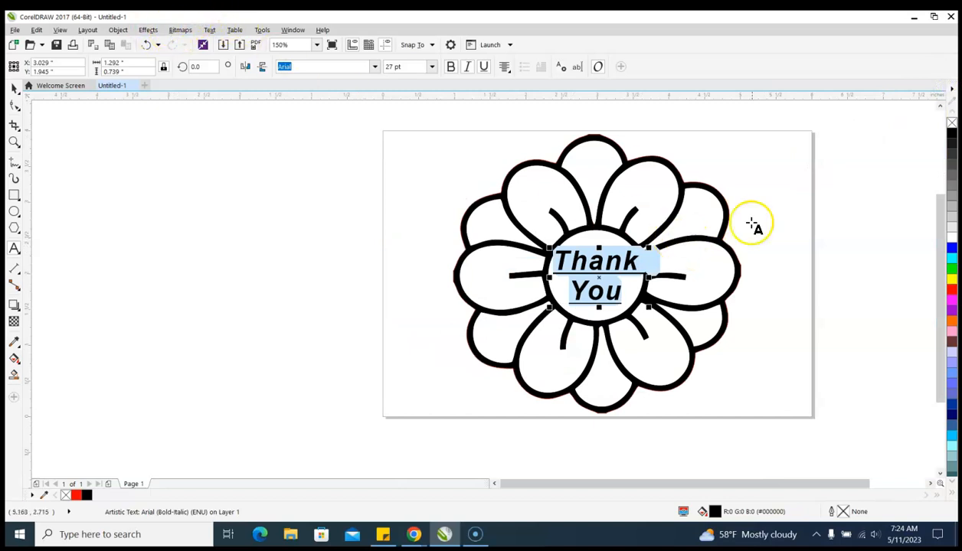
pyautogui.click(112, 30)
pyautogui.moveTo(302, 135)
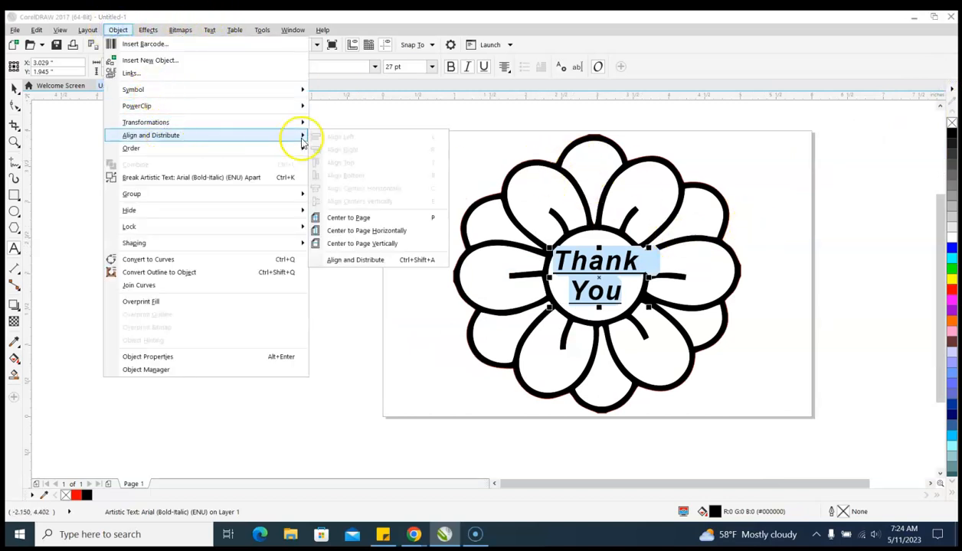
pyautogui.click(405, 216)
pyautogui.click(14, 89)
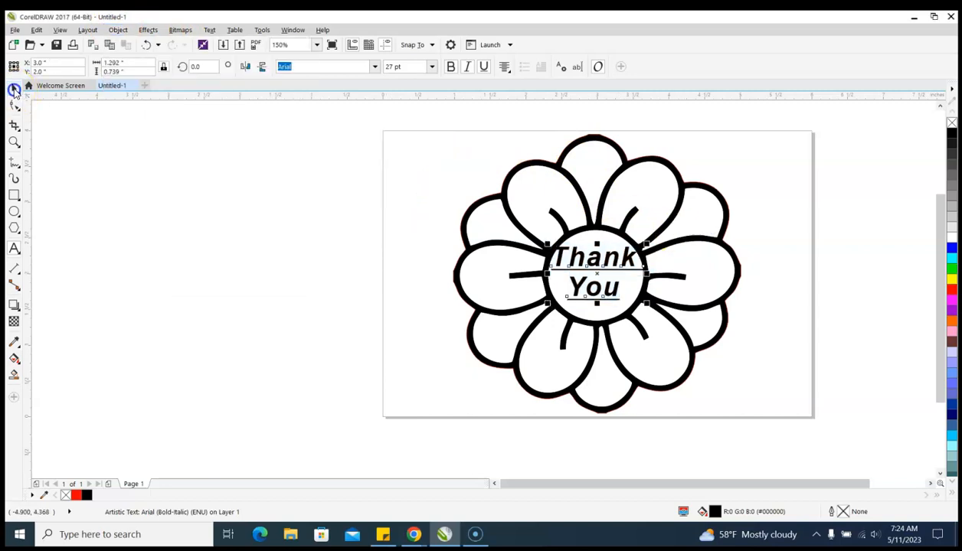
pyautogui.click(275, 191)
# Move the "Thank You" text slightly down inside the flower's center circle, to about X 3.0 in and Y 1.91 in
pyautogui.scroll(2, 575, 268)
pyautogui.click(616, 268)
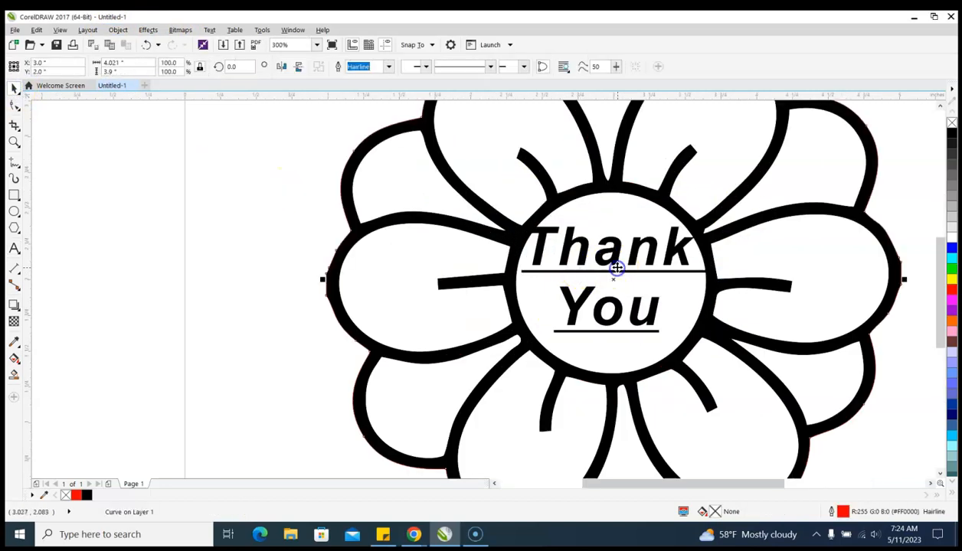
pyautogui.doubleClick(609, 258)
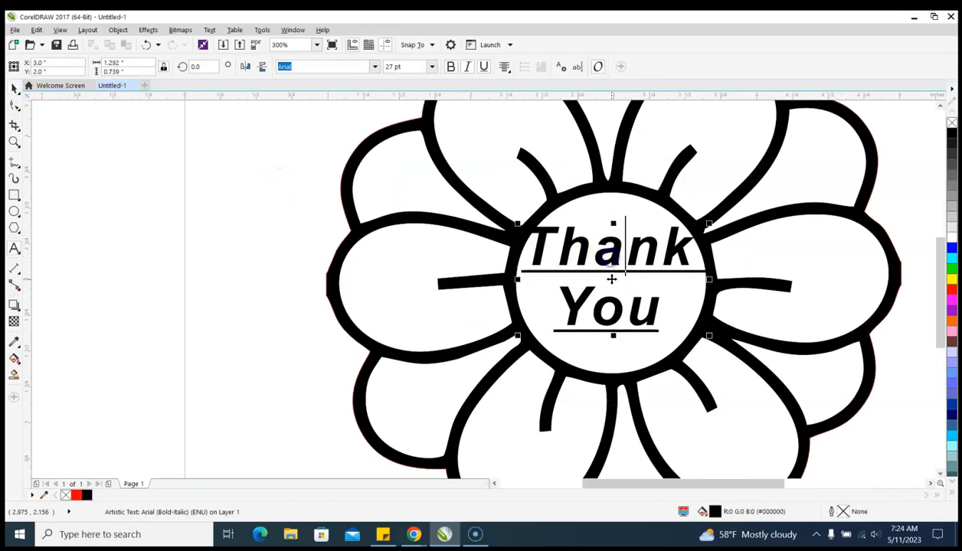
pyautogui.hotkey('ctrl', 'a')
pyautogui.moveTo(613, 278); pyautogui.dragTo(611, 286)
pyautogui.scroll(-3, 550, 280)
pyautogui.click(344, 246)
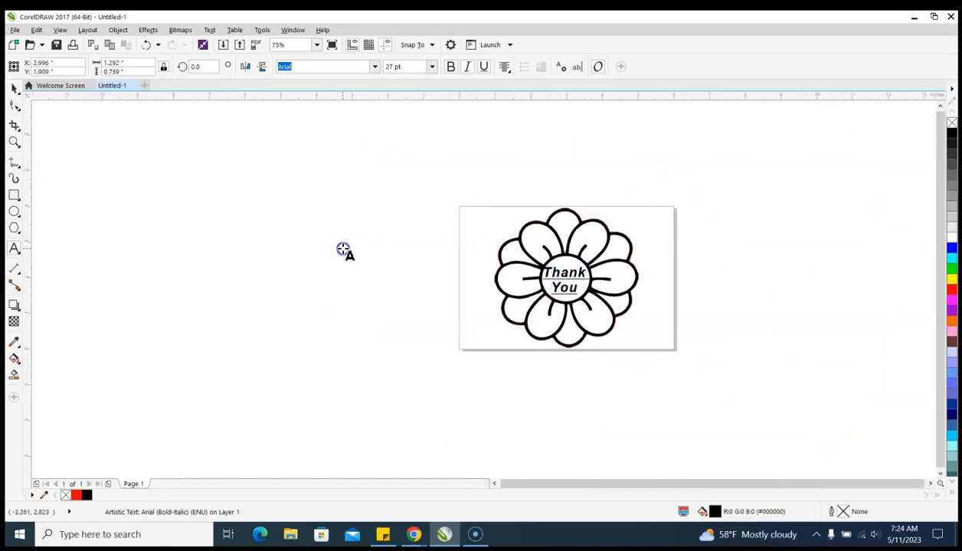
# Examine the red hairline boundary along the flower's outer edge up close and the overall design on the page
pyautogui.scroll(2, 560, 271)
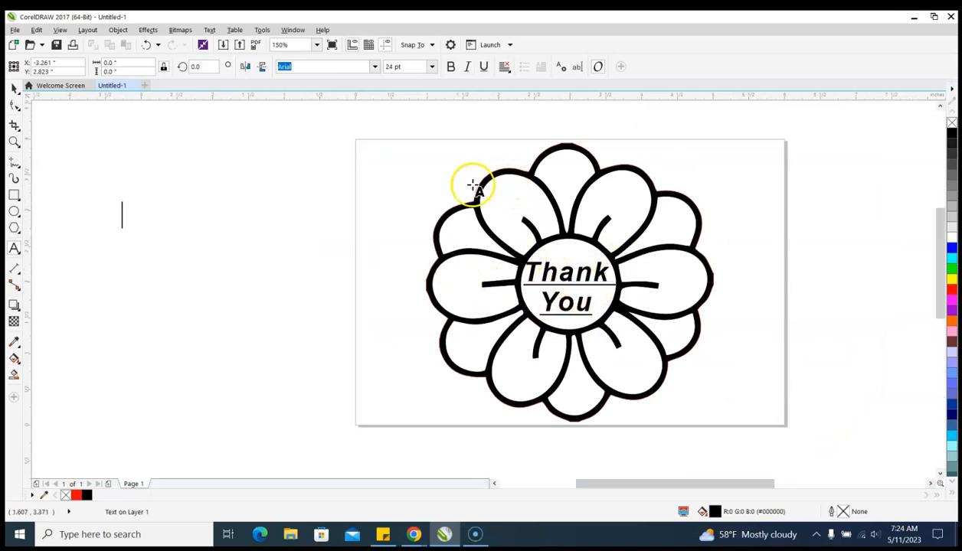
pyautogui.scroll(8, 494, 215)
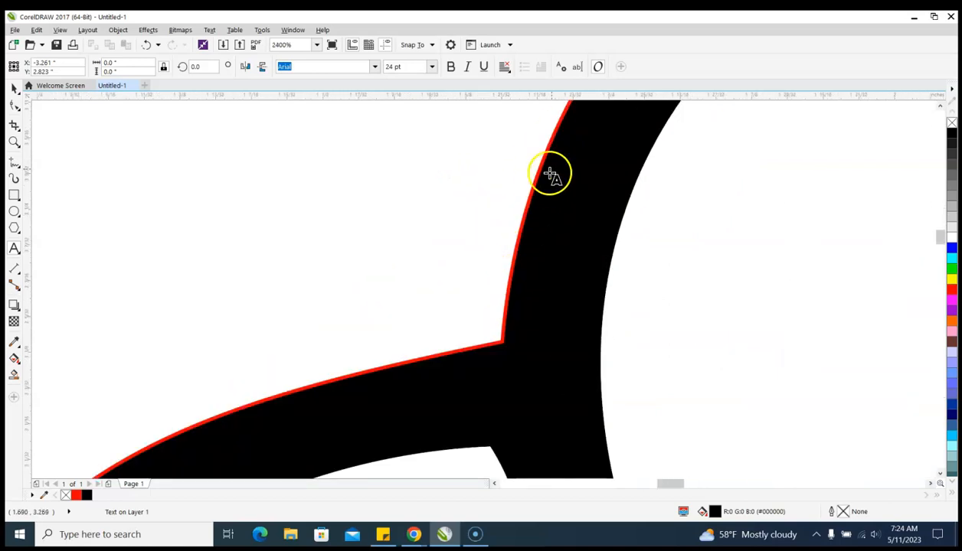
pyautogui.scroll(-8, 551, 168)
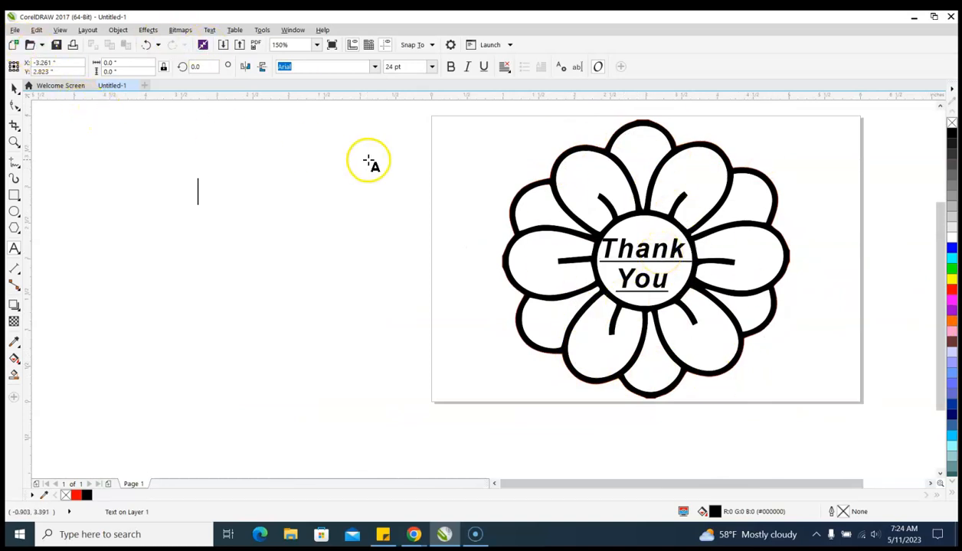
pyautogui.scroll(-2, 584, 178)
pyautogui.scroll(2, 695, 177)
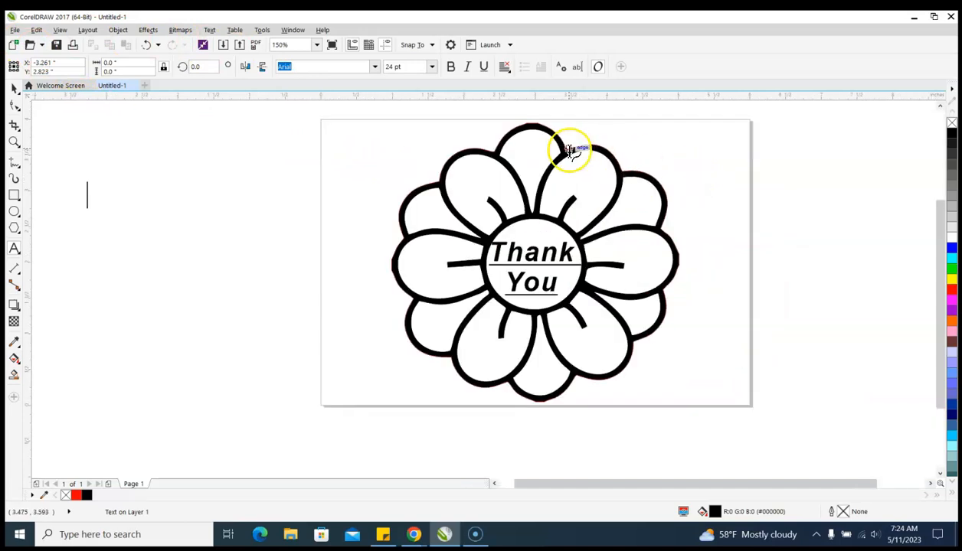
pyautogui.moveTo(569, 149); pyautogui.dragTo(530, 129)
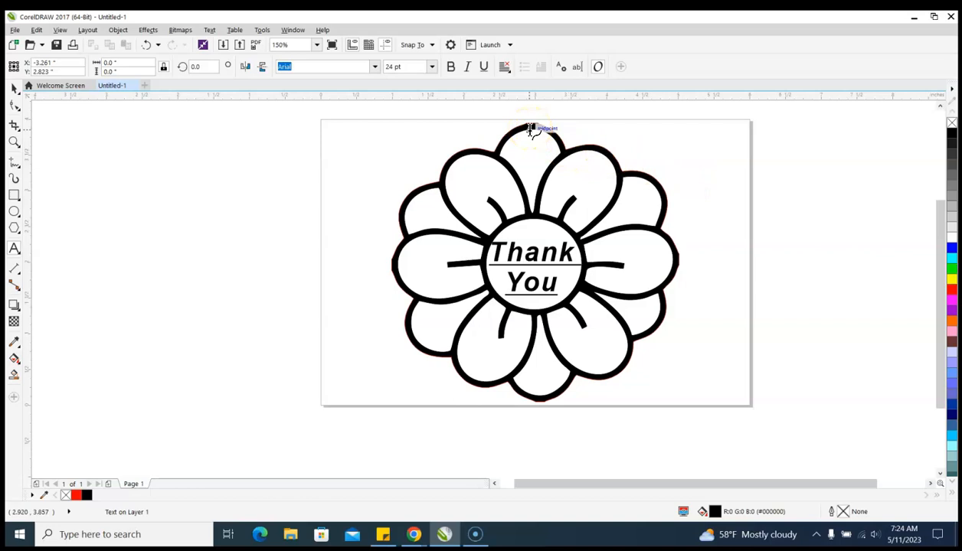
pyautogui.click(13, 128)
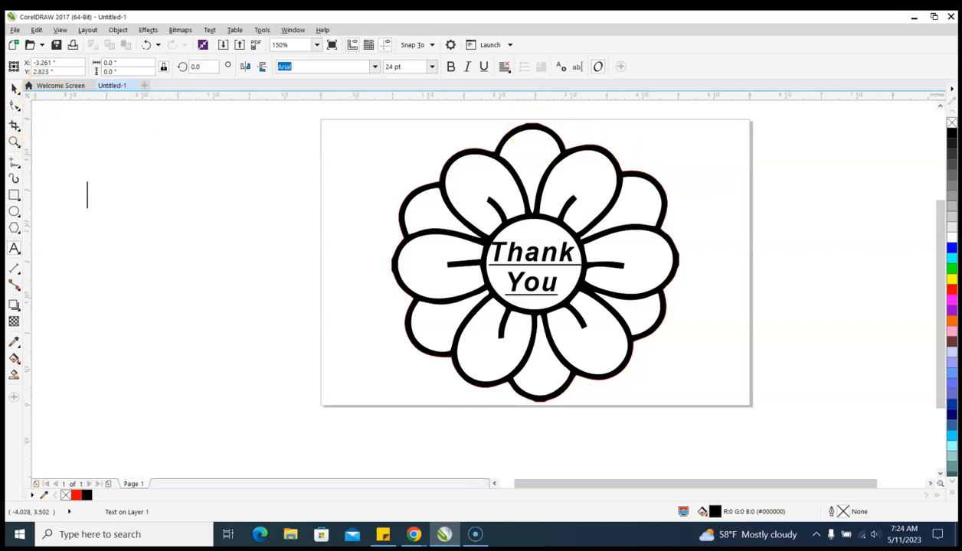